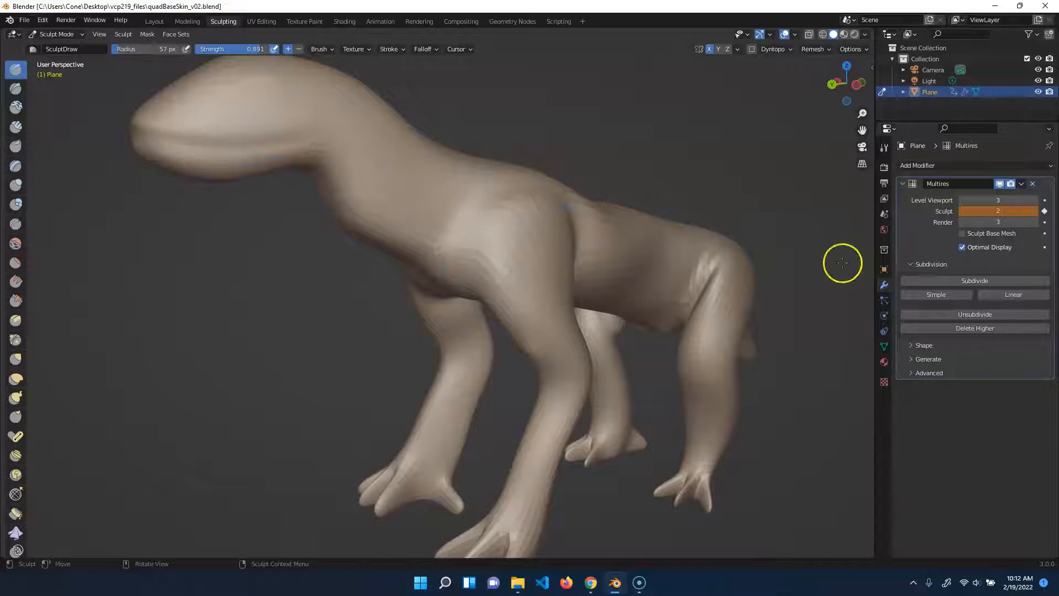
Step: Try long Draw brush strokes from the neck along the creature's back and undo them
middle_click_drag(581, 126, 497, 185)
mouse_move(436, 208)
left_mouse_down()
mouse_move(426, 205)
mouse_move(545, 227)
mouse_move(828, 338)
left_mouse_up()
key("ctrl+z")
mouse_move(351, 176)
left_mouse_down()
mouse_move(464, 221)
mouse_move(753, 293)
left_mouse_up()
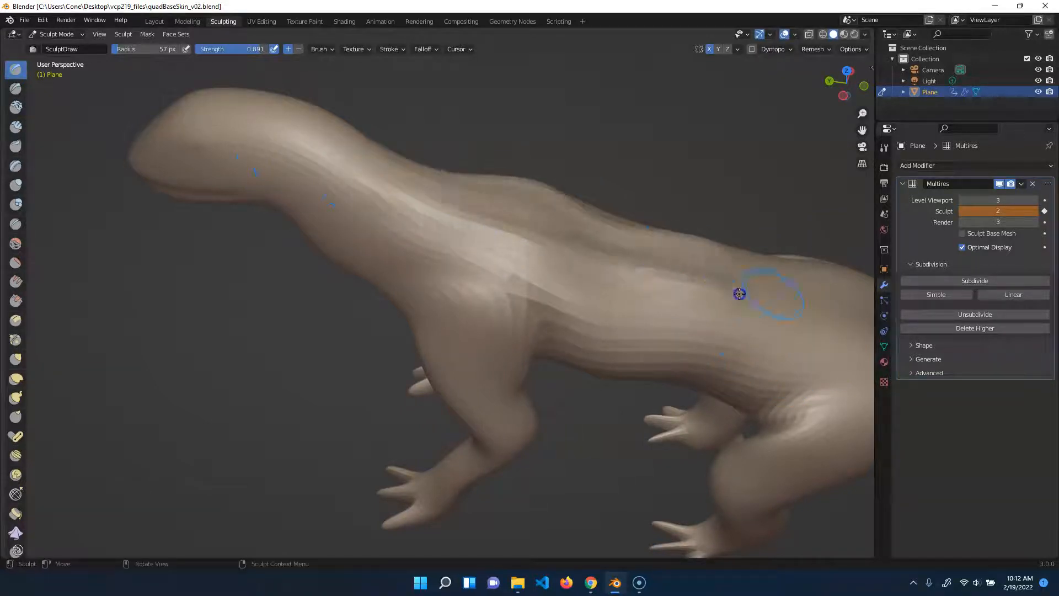
key("ctrl+z")
mouse_move(239, 331)
middle_mouse_down()
mouse_move(218, 378)
mouse_move(256, 366)
mouse_move(315, 246)
middle_mouse_up()
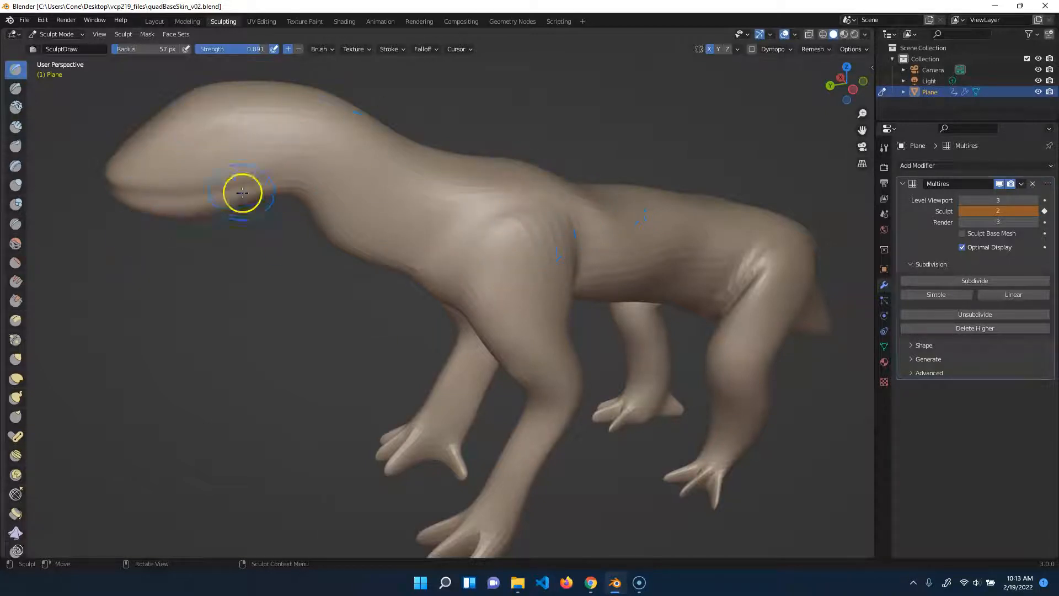
mouse_move(350, 327)
middle_mouse_down()
mouse_move(364, 307)
mouse_move(344, 306)
mouse_move(295, 336)
mouse_move(345, 300)
mouse_move(293, 338)
mouse_move(324, 298)
mouse_move(354, 293)
mouse_move(348, 286)
mouse_move(339, 309)
middle_mouse_up()
scroll(331, 367, "down", 3)
scroll(351, 302, "up", 3)
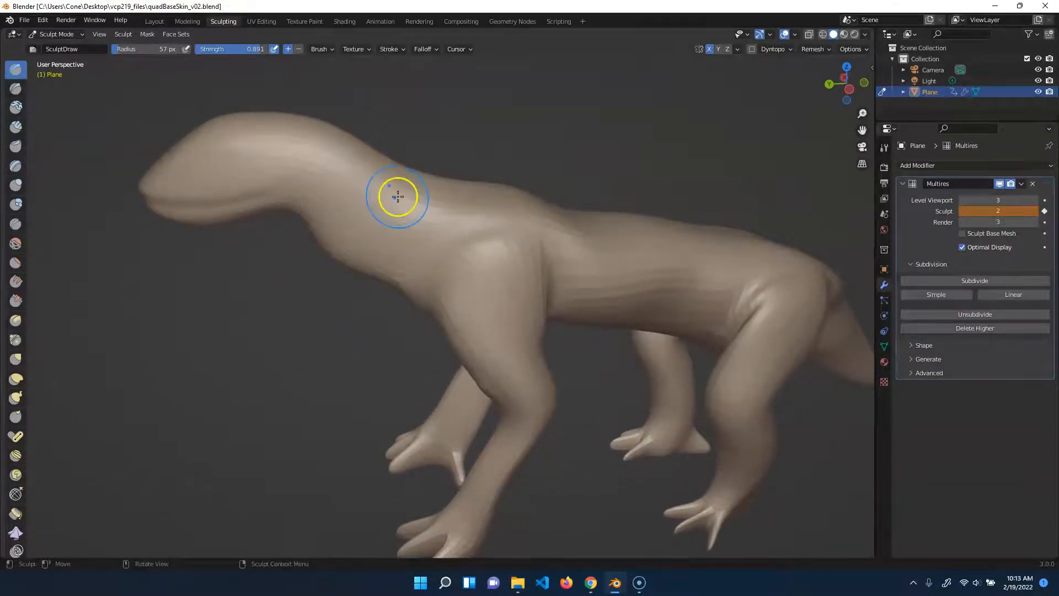
middle_click_drag(291, 340, 353, 309)
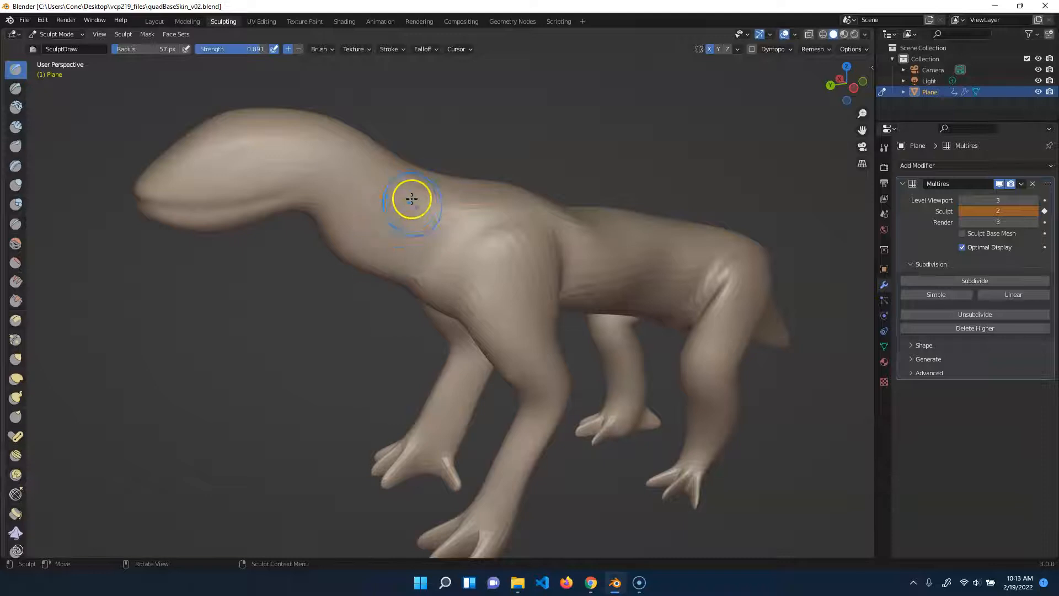
Step: Try Draw brush radii of 126, 58 and 169 px
key("f")
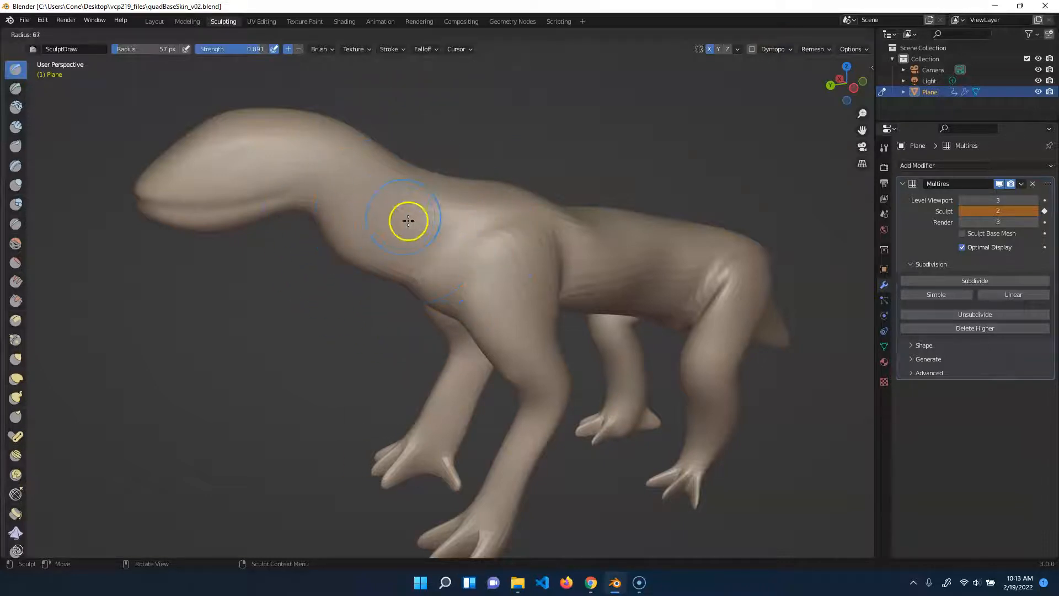
left_click(440, 226)
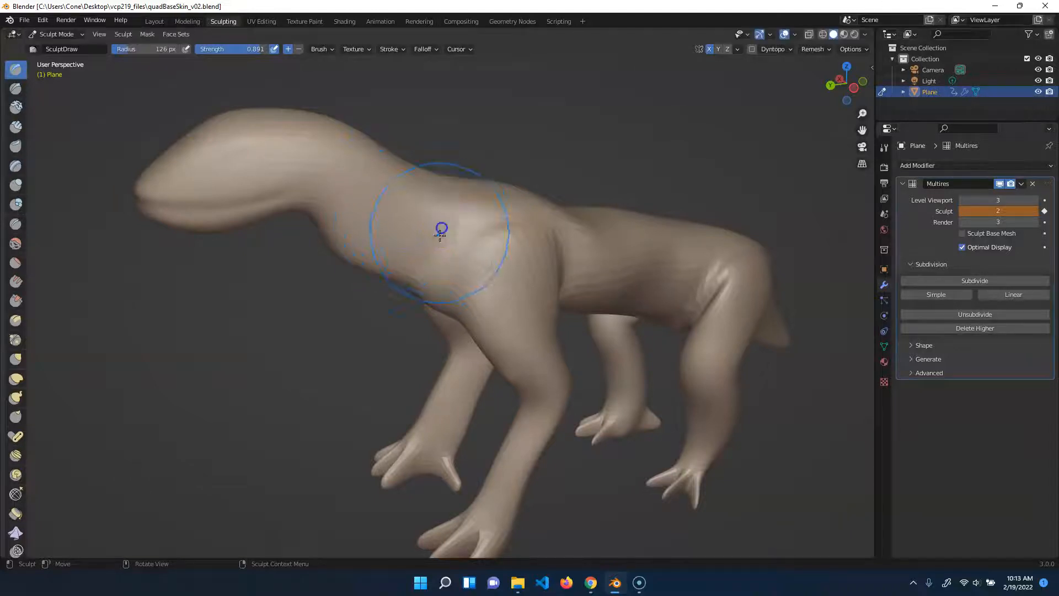
key("f")
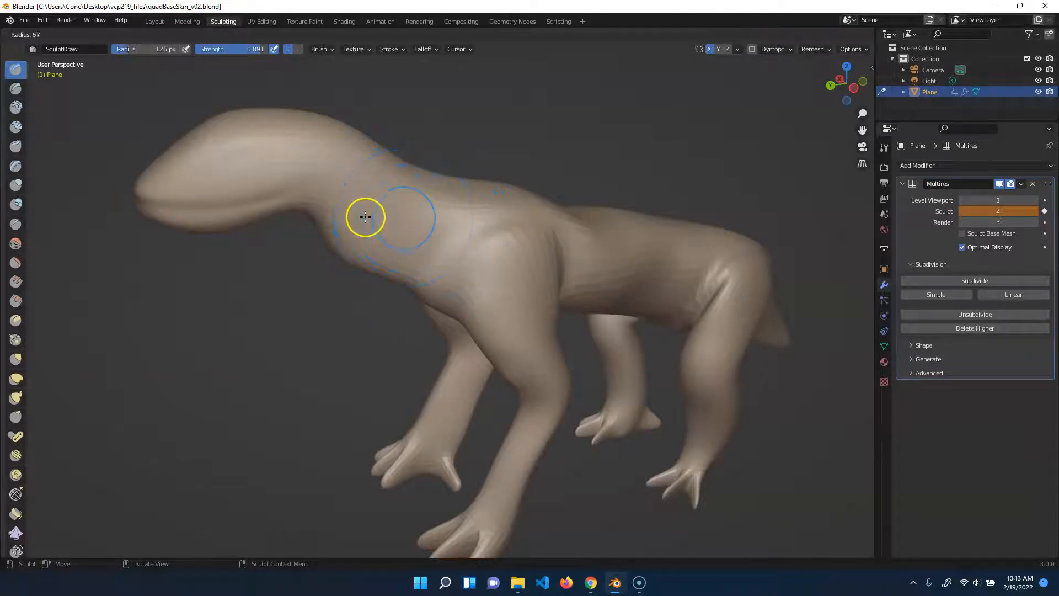
left_click(362, 218)
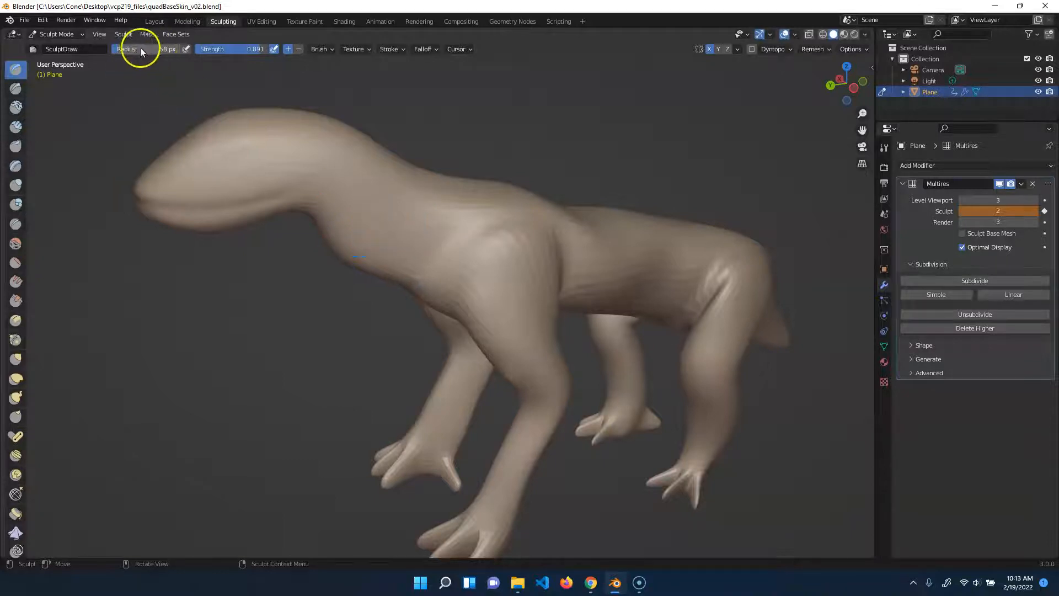
left_click_drag(139, 50, 159, 51)
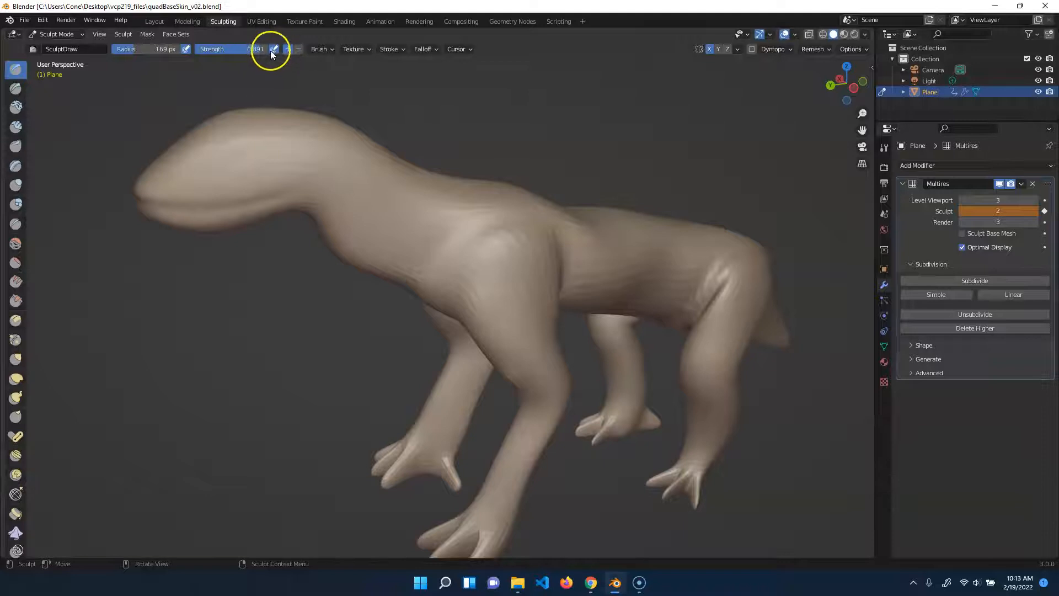
Step: Set the Draw brush radius to 67 px and its strength to 0.745, and test it on the neck and head
key("f")
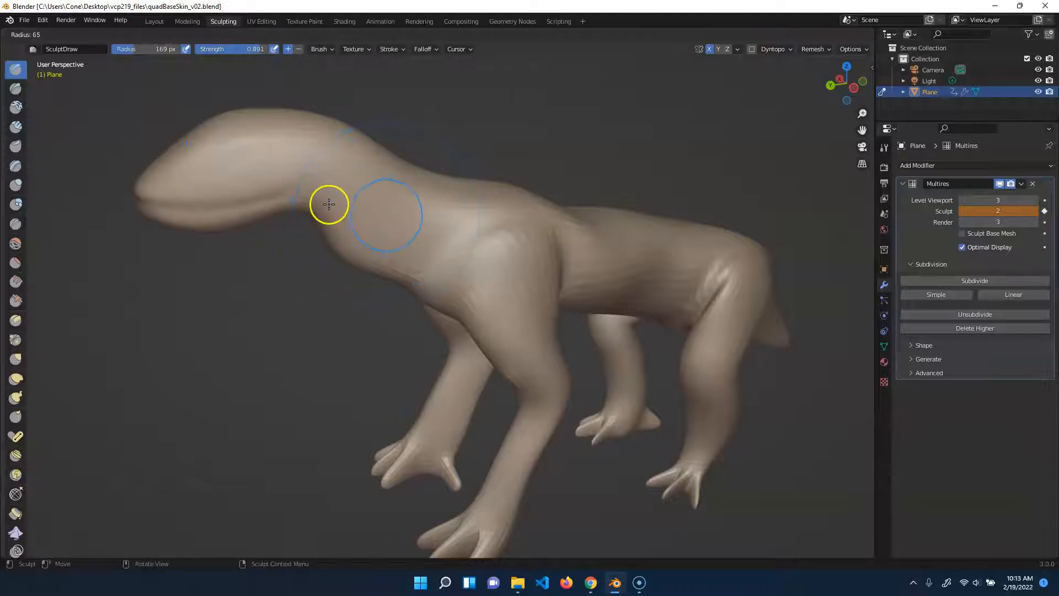
left_click(329, 205)
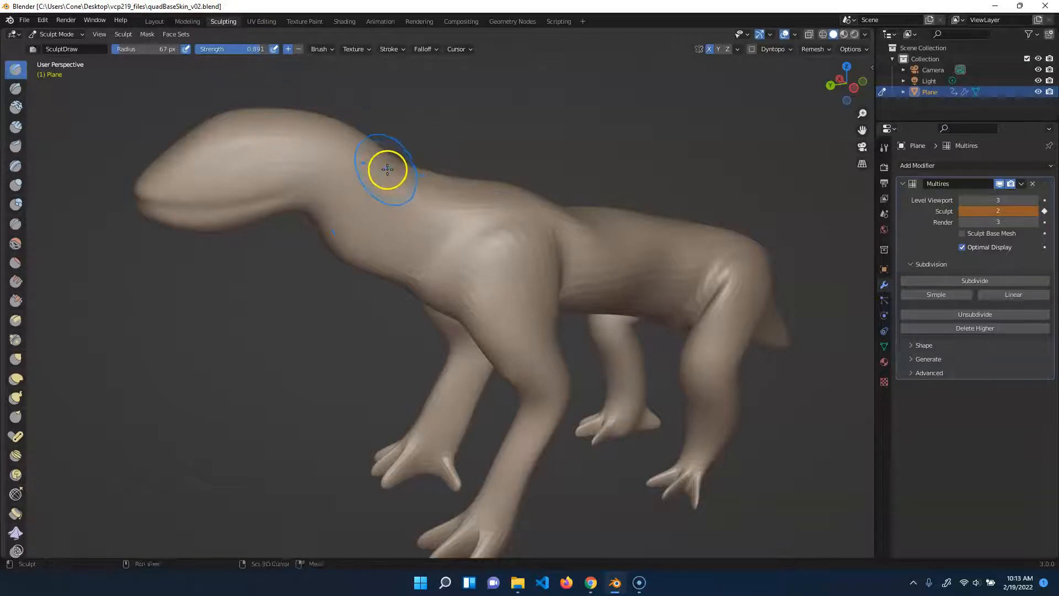
key("shift+f")
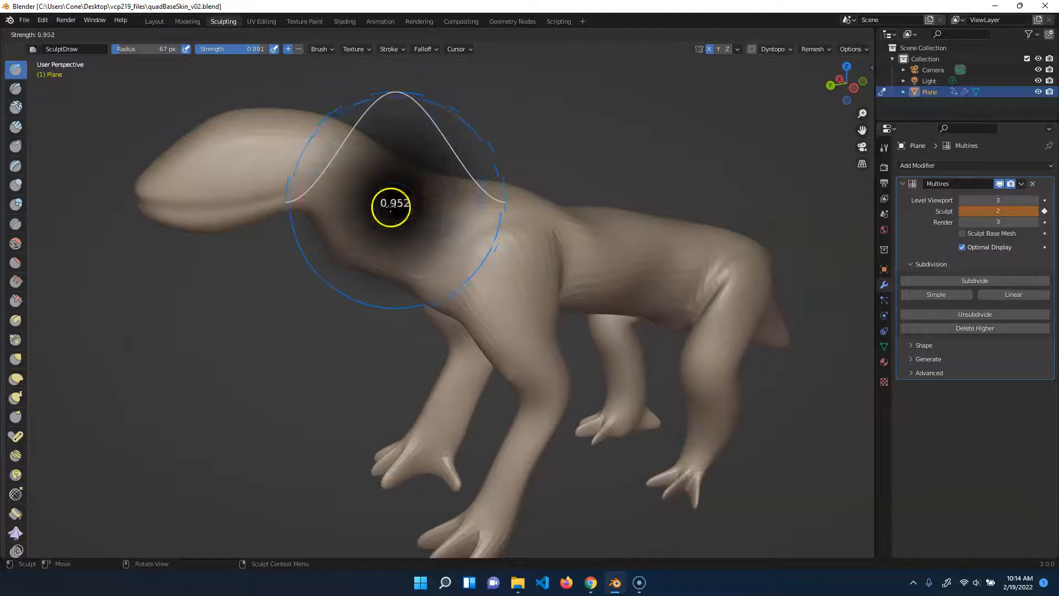
left_click(380, 203)
left_click_drag(358, 209, 368, 213)
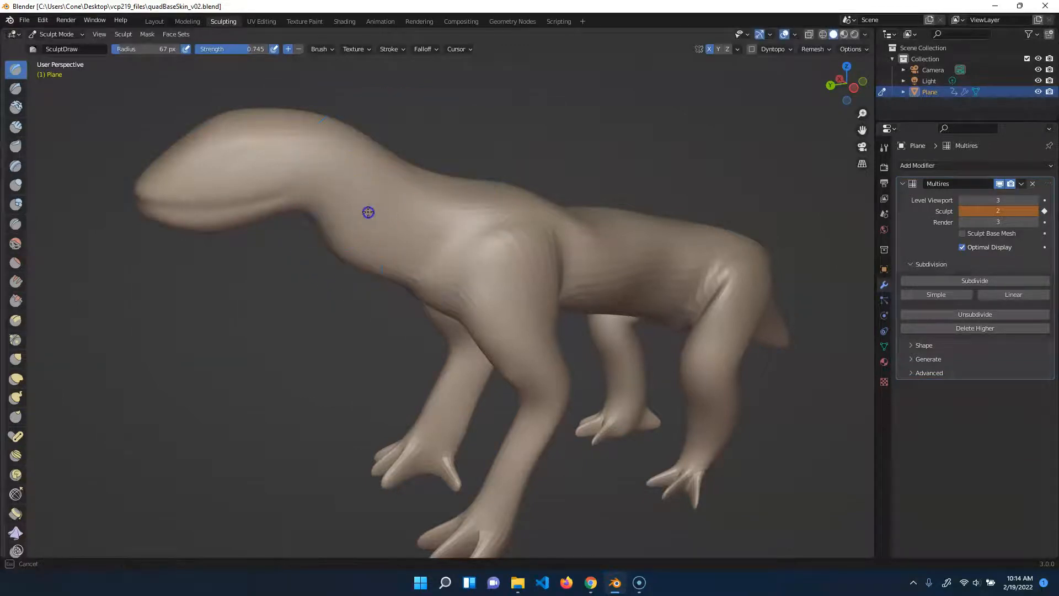
left_click_drag(289, 146, 276, 158)
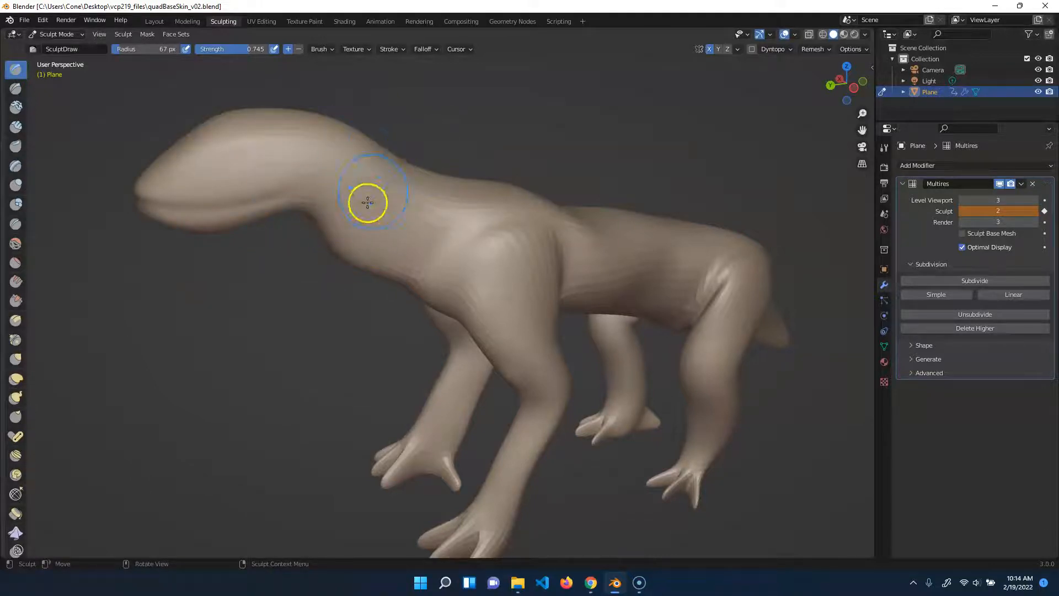
left_click(325, 49)
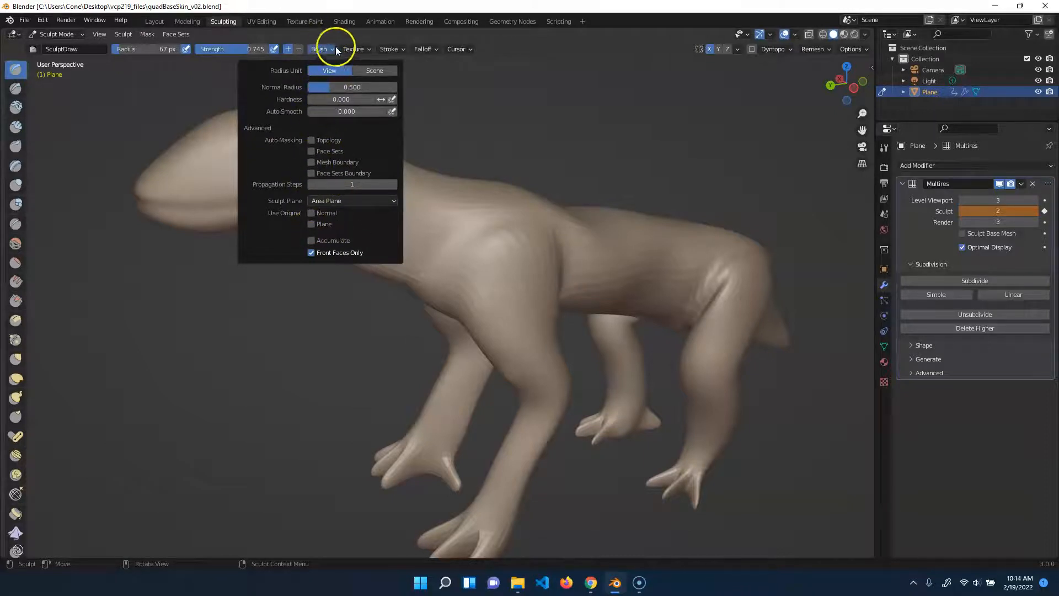
left_click(362, 49)
left_click(364, 50)
left_click(398, 51)
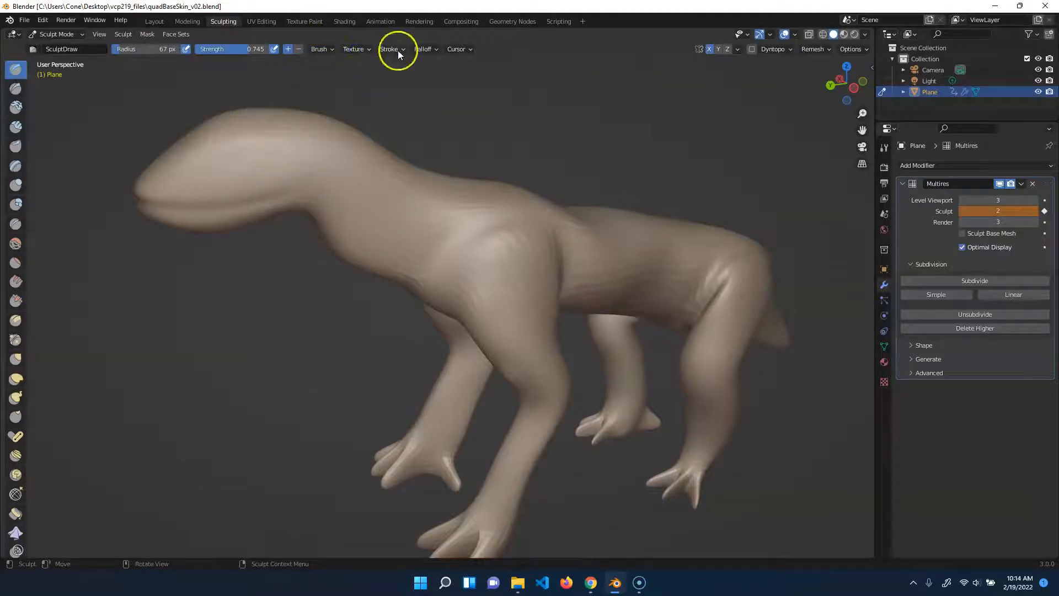
left_click(397, 50)
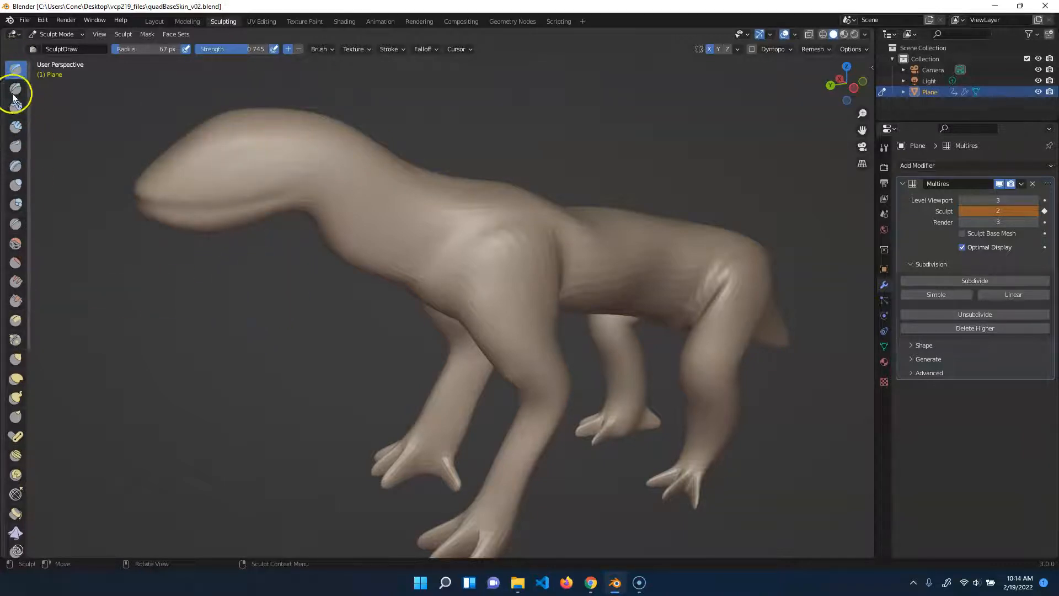
key("super+z")
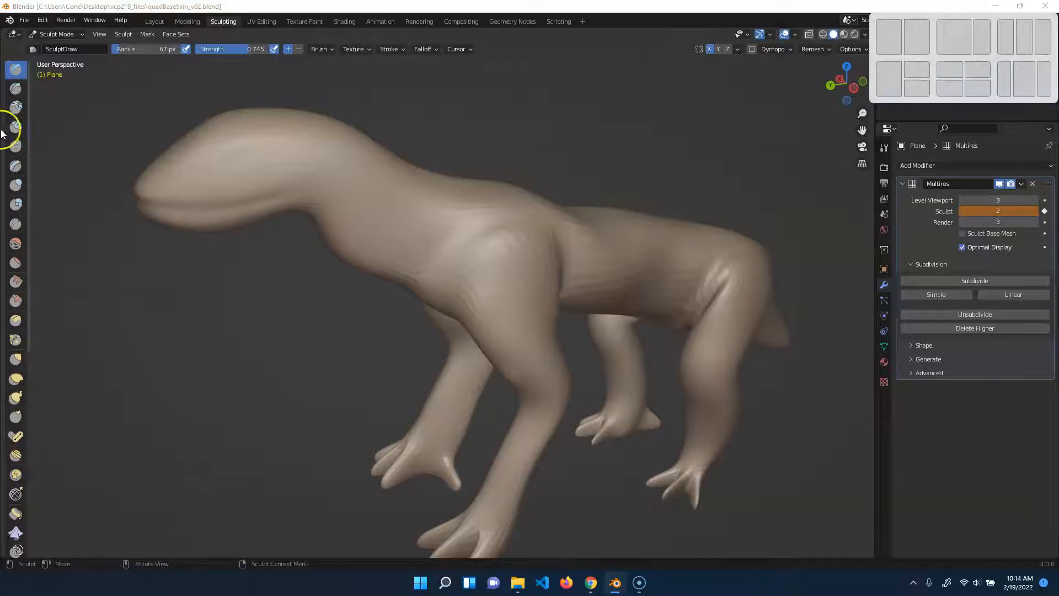
key("Escape")
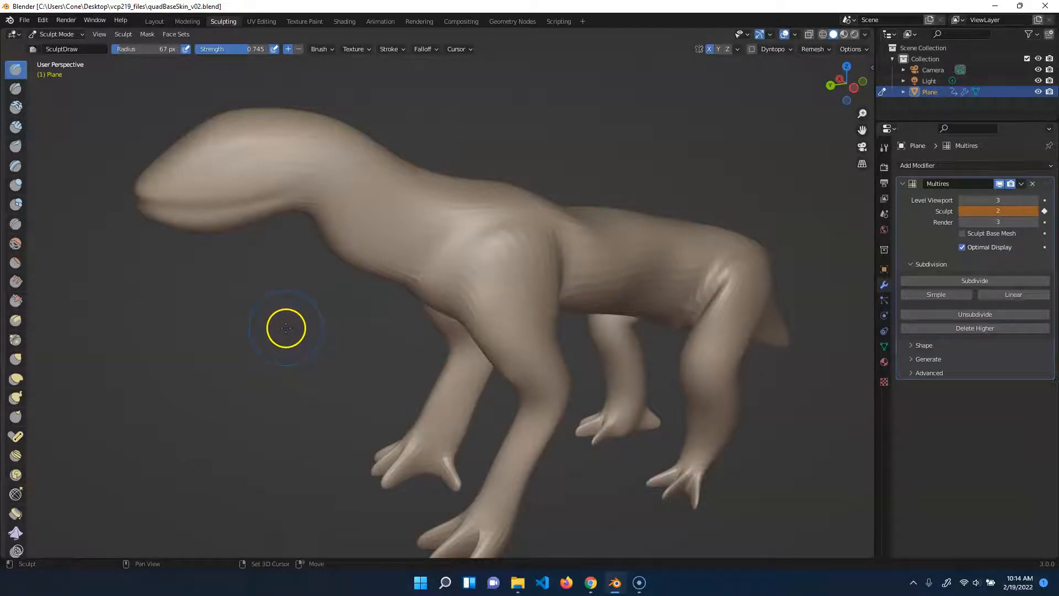
Step: Switch to the Boundary brush and back to the Draw brush
key("shift+4")
key("shift+space")
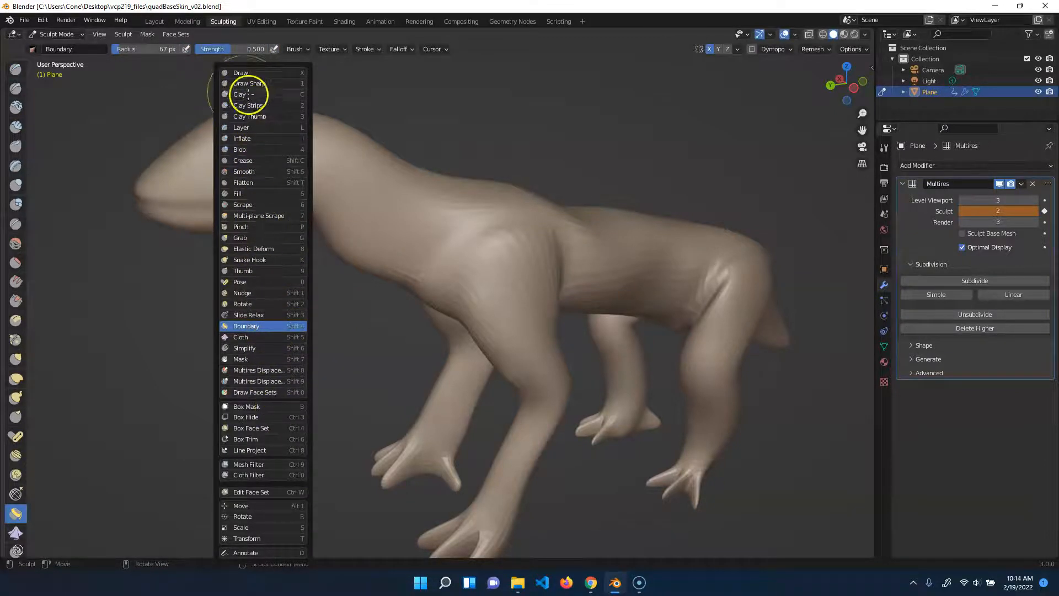
left_click(265, 72)
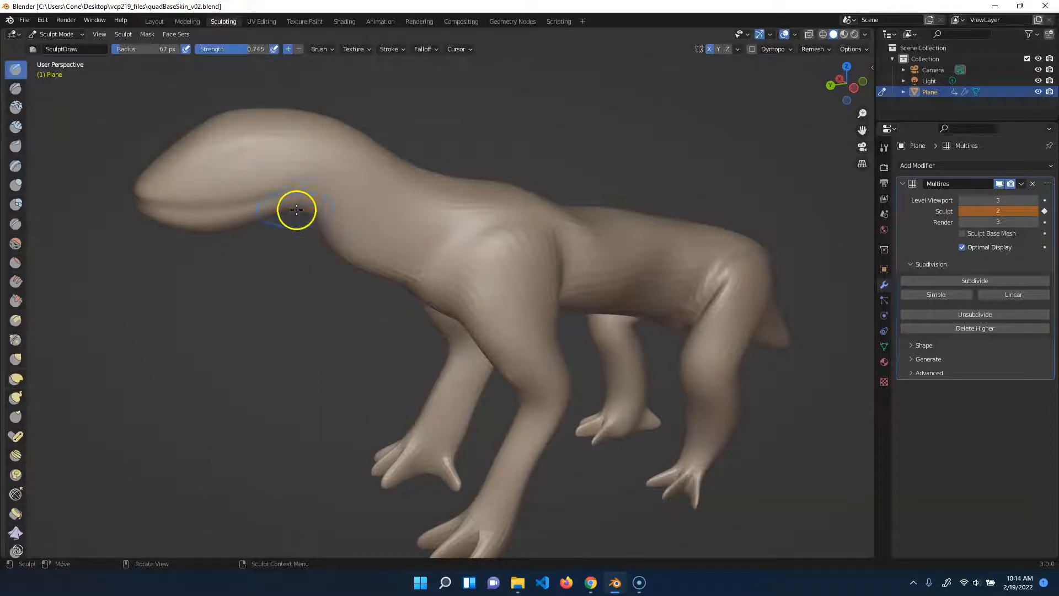
Step: Switch to the Pinch brush and from there to the Clay brush
key("shift+space")
left_click(267, 228)
key("shift+space")
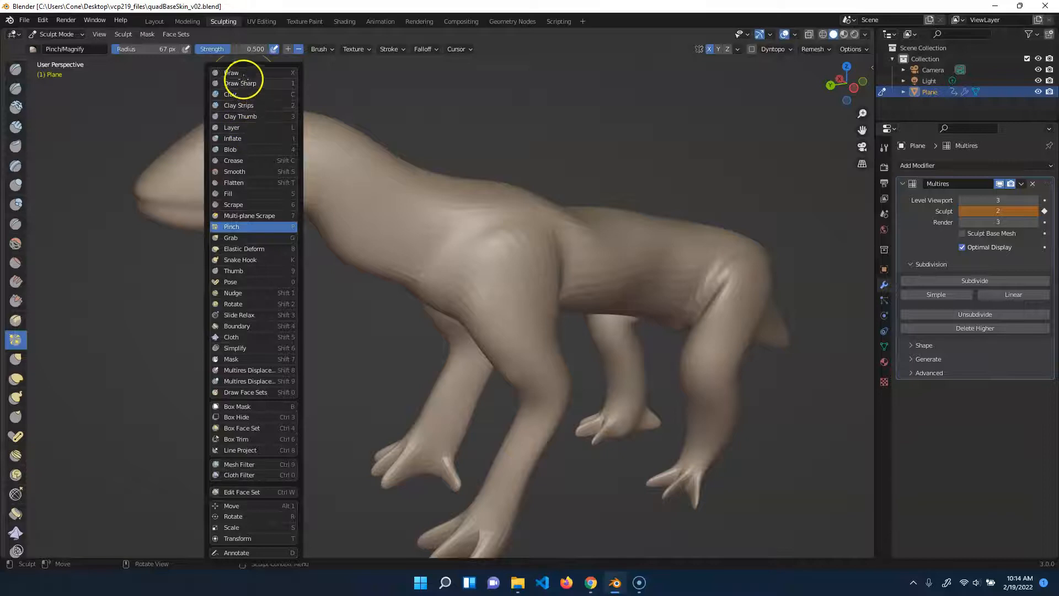
key("shift+space")
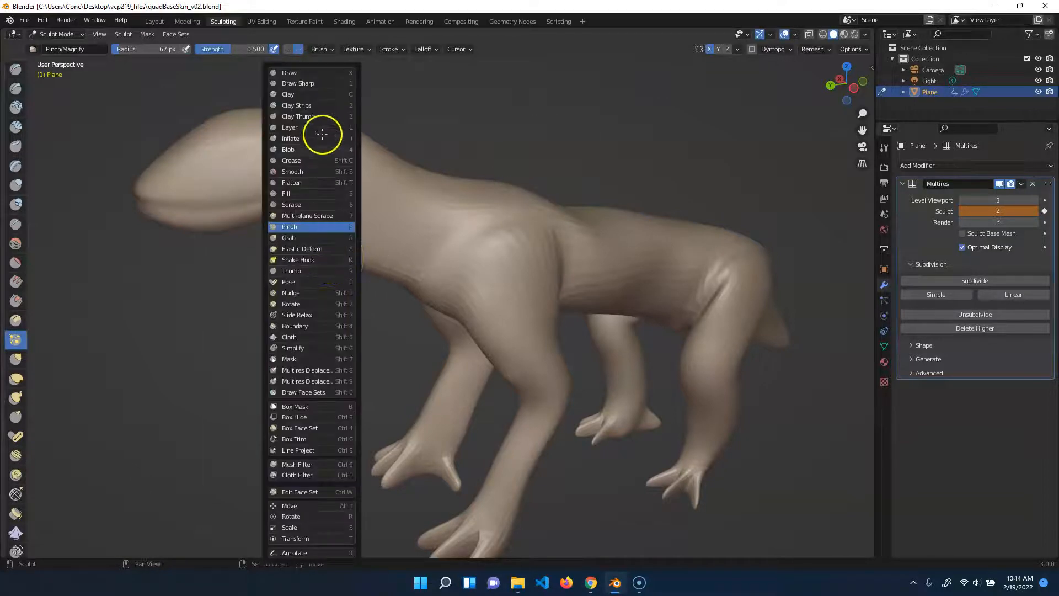
left_click(308, 94)
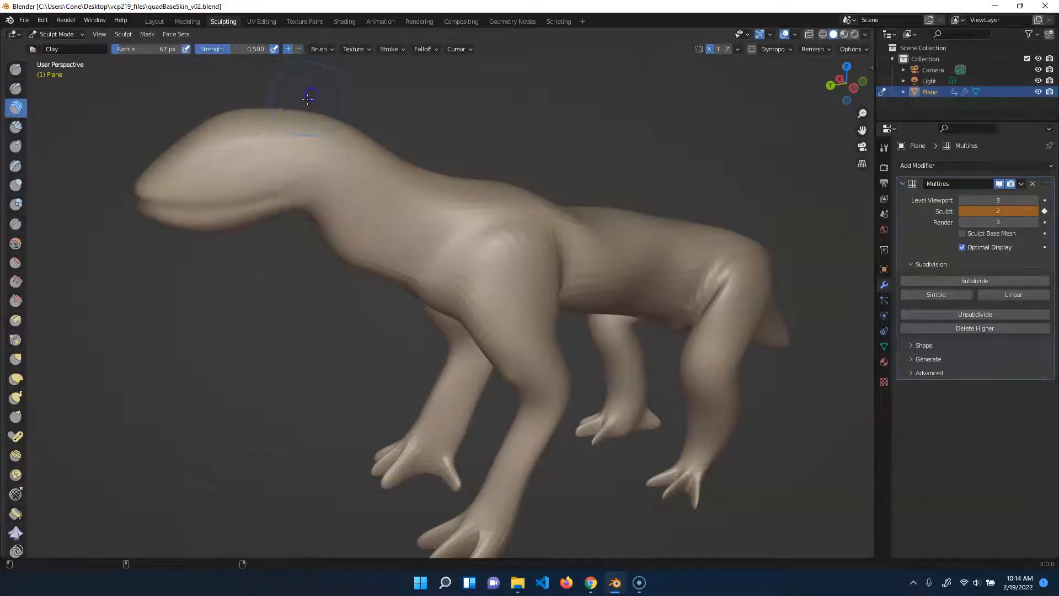
mouse_move(269, 159)
left_mouse_down()
mouse_move(355, 169)
mouse_move(253, 182)
mouse_move(282, 293)
left_mouse_up()
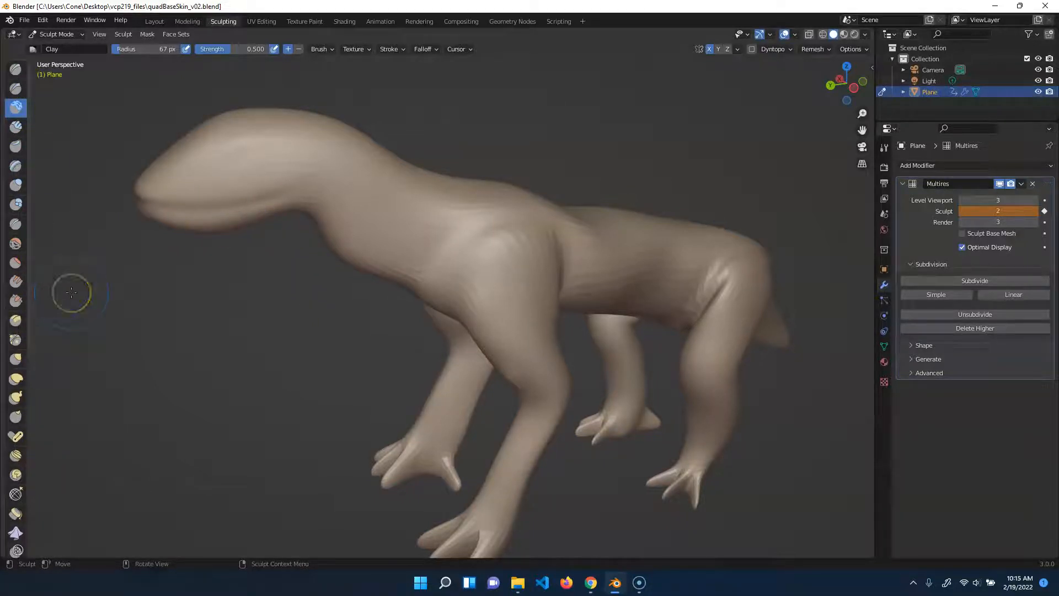
Step: Make Nudge the active sculpting brush
key("shift+1")
key("shift+space")
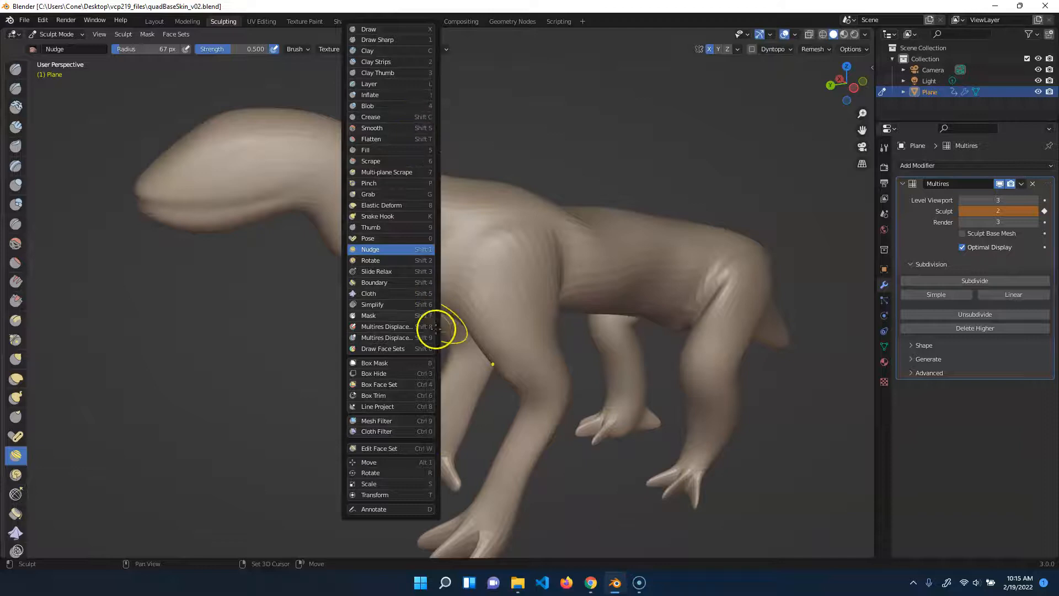
left_click(365, 250)
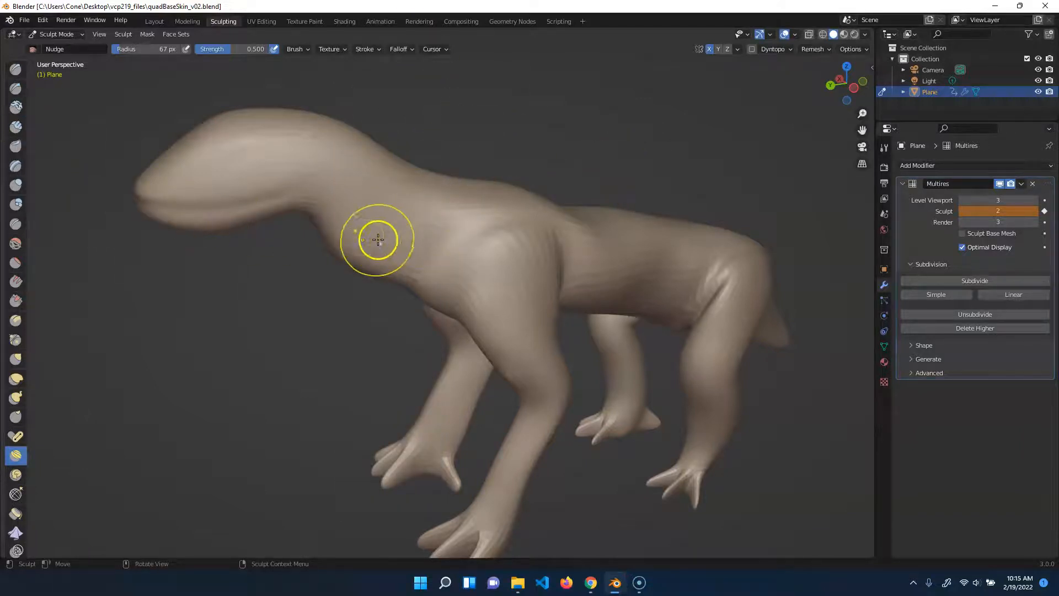
Step: Alternate between the Draw and Grab brushes, ending on Draw
left_click(15, 69)
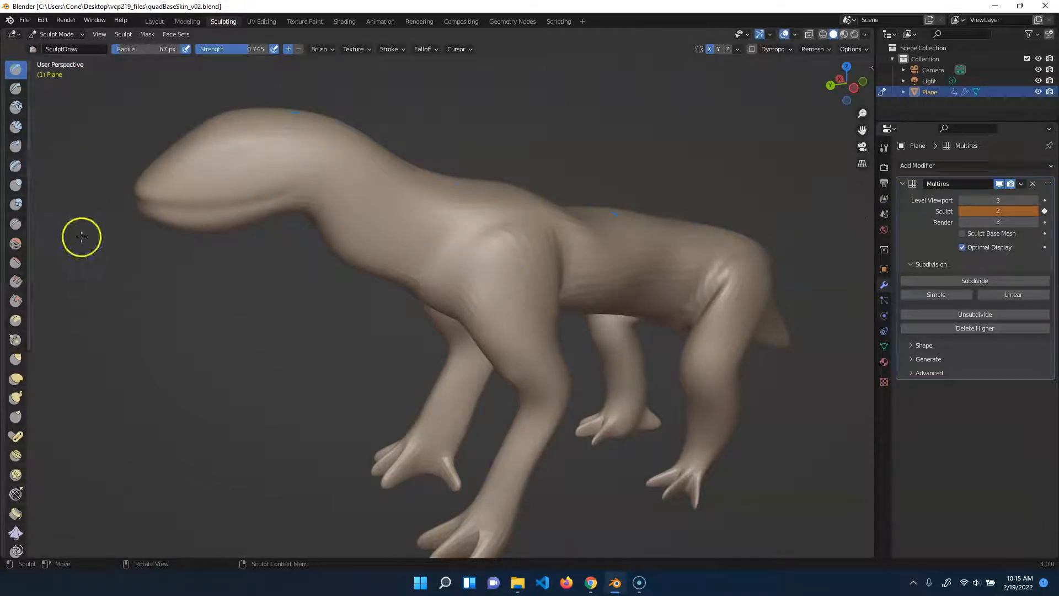
left_click(18, 361)
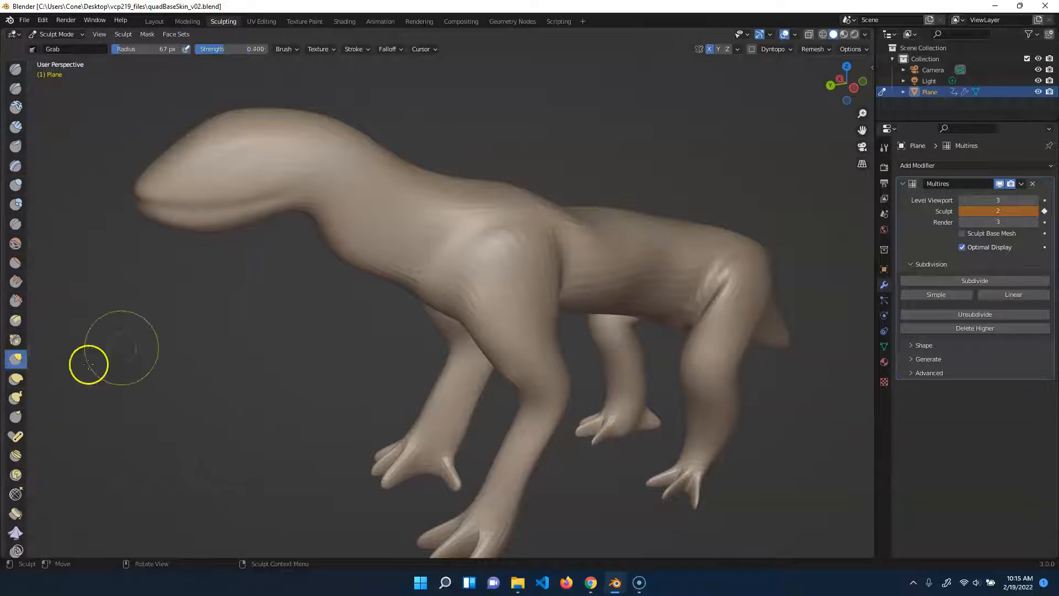
key("x")
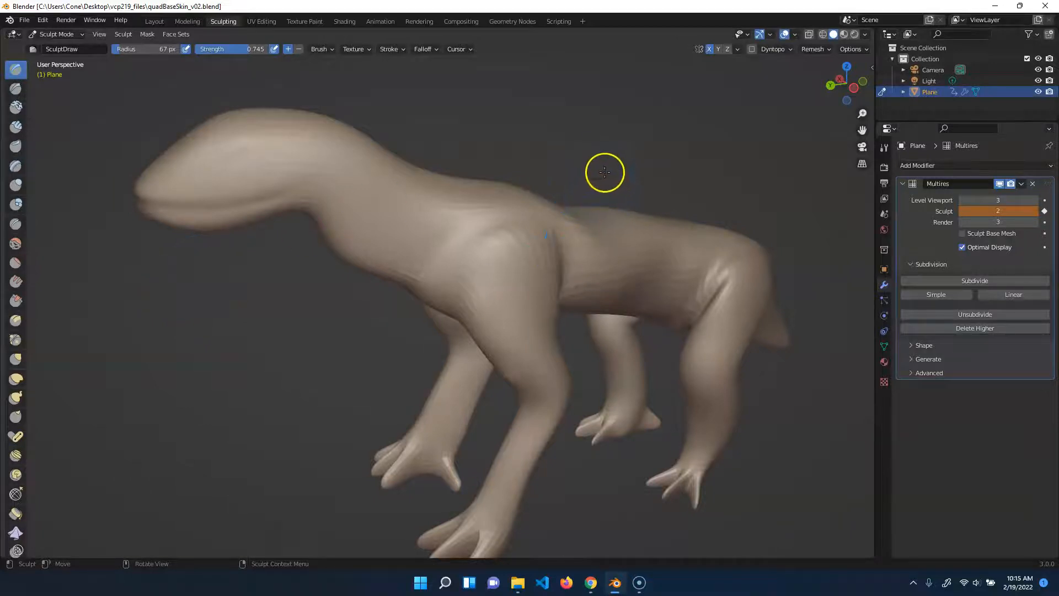
Step: Activate the Grab brush and enlarge its radius to 157 px with the whole creature in a side view
mouse_move(598, 156)
middle_mouse_down("shift")
mouse_move(570, 172)
mouse_move(539, 168)
mouse_move(578, 168)
middle_mouse_up("shift")
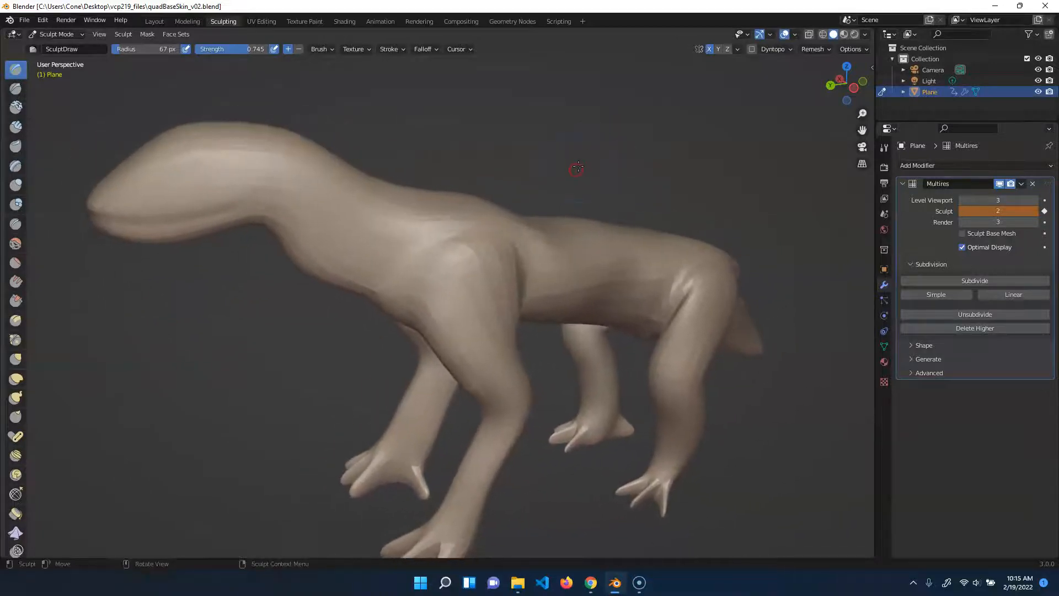
scroll(563, 205, "down", 4)
middle_click_drag(557, 210, 529, 178)
key("g")
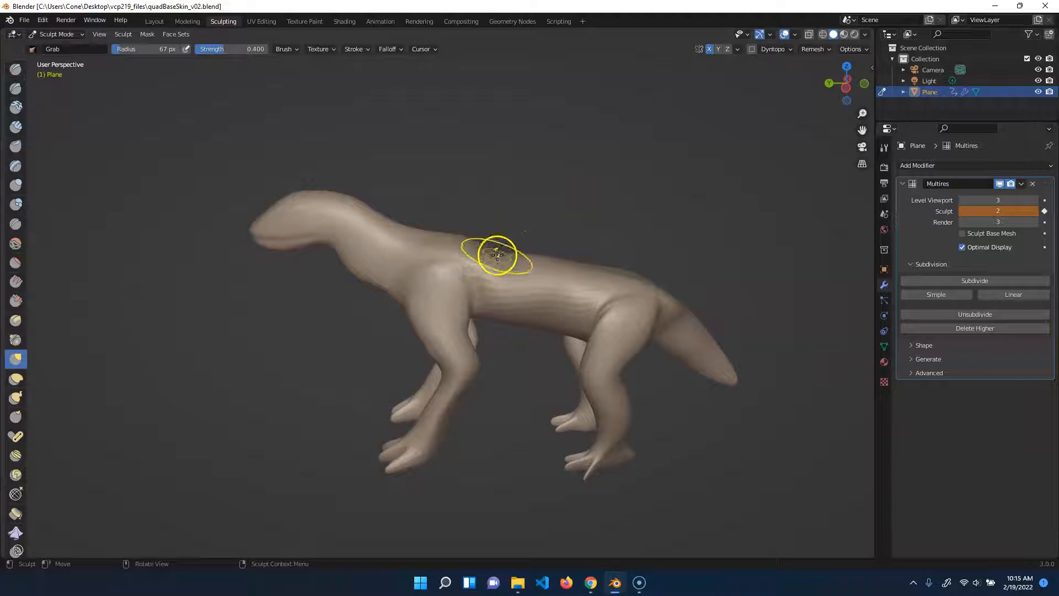
key("f")
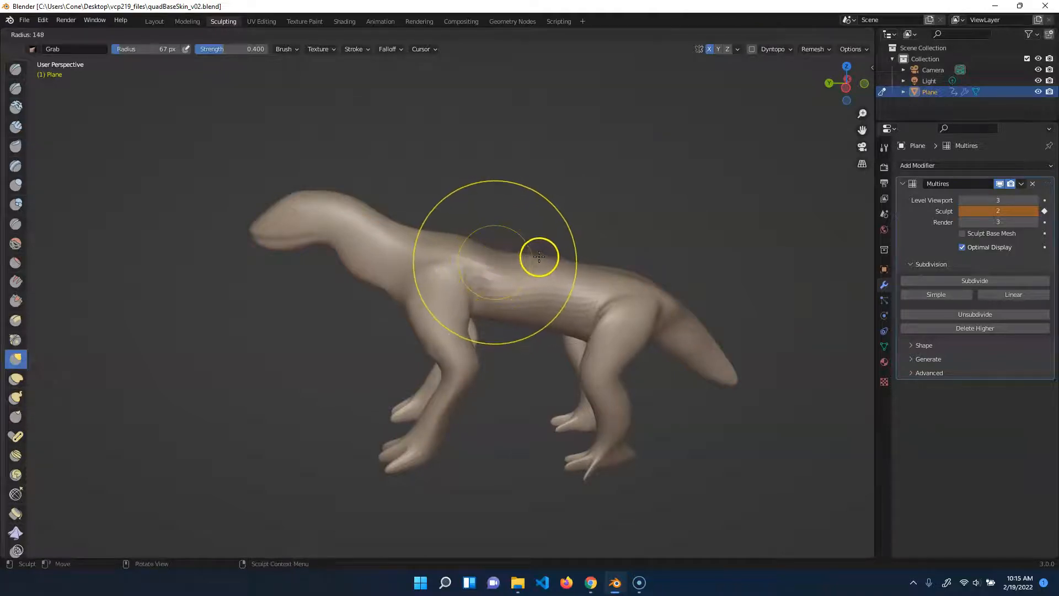
left_click(539, 257)
Step: Reshape the creature with Grab, raising the shoulder and rump, pulling the jaw area down and extending the snout forward
mouse_move(539, 257)
left_mouse_down()
mouse_move(549, 237)
mouse_move(499, 246)
mouse_move(472, 238)
left_mouse_up()
left_click_drag(636, 276, 641, 264)
left_click_drag(315, 251, 309, 265)
left_click_drag(254, 240, 233, 236)
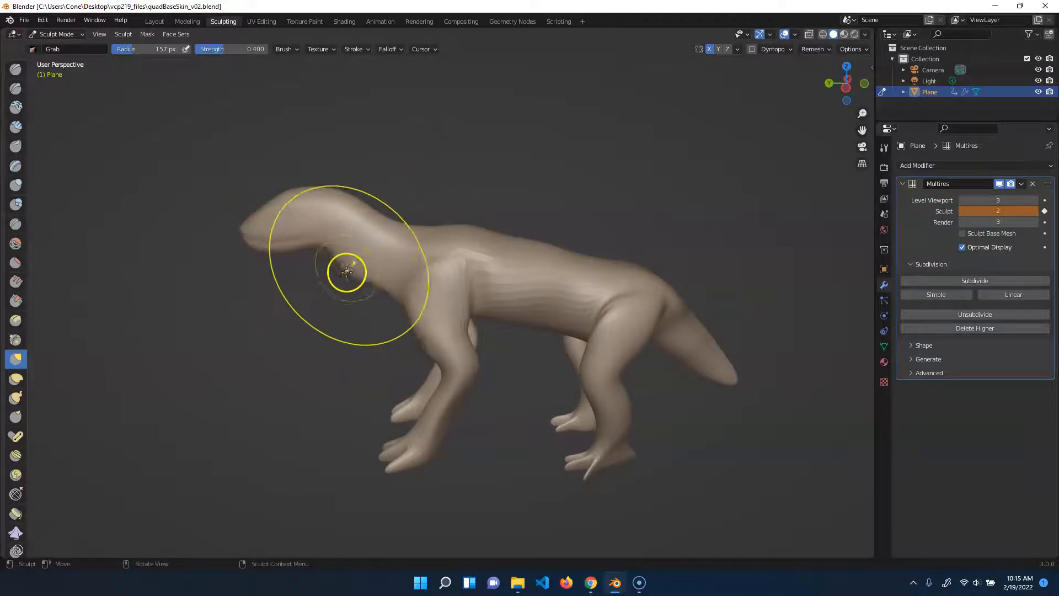
Step: Shrink the Grab brush radius to 83 px with the creature in a side view
key("f")
left_click(307, 282)
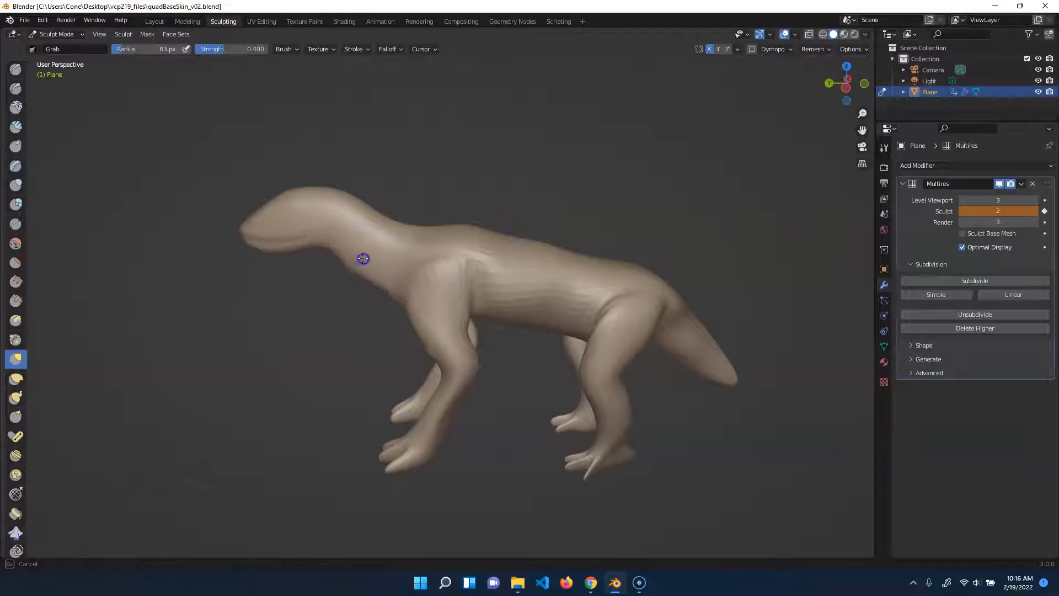
mouse_move(343, 324)
middle_mouse_down()
mouse_move(301, 359)
mouse_move(437, 332)
mouse_move(333, 344)
mouse_move(489, 252)
middle_mouse_up()
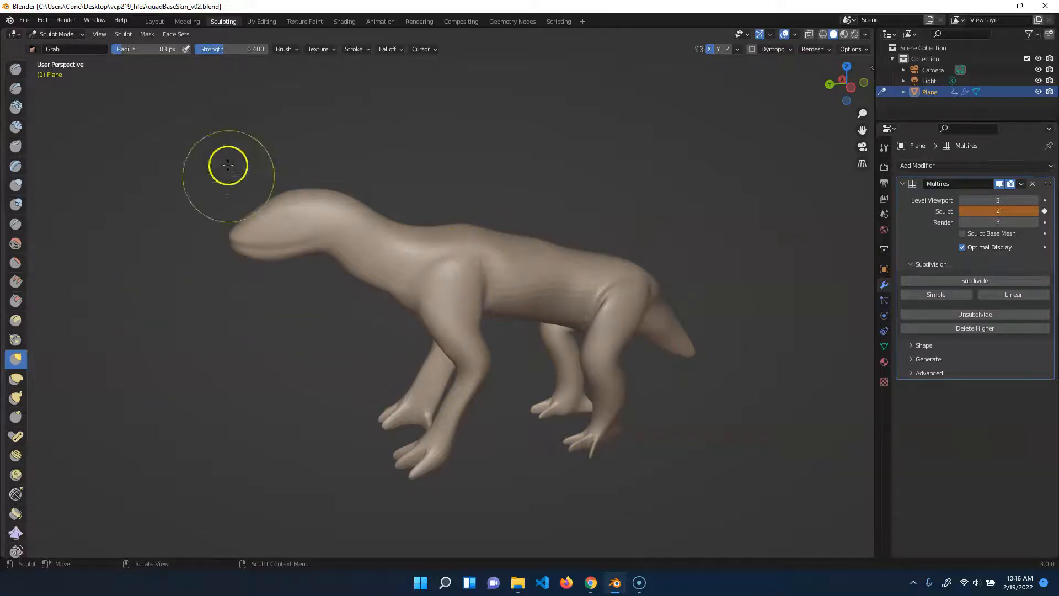
Step: Switch to the Draw brush and stroke over the creature's shoulder and front leg, smoothing the strokes on the leg
key("x")
mouse_move(476, 254)
left_mouse_down()
mouse_move(548, 260)
mouse_move(481, 247)
left_mouse_up()
left_click_drag(474, 293, 480, 327)
left_click_drag(486, 373, 488, 393)
left_click_drag(478, 395, 475, 404)
middle_click_drag(498, 433, 417, 386)
mouse_move(429, 371)
left_mouse_down()
mouse_move(407, 400)
mouse_move(389, 384)
left_mouse_up()
left_click_drag(418, 371, 415, 377)
middle_click_drag(338, 368, 305, 362)
mouse_move(418, 376)
left_mouse_down("shift")
mouse_move(413, 401)
mouse_move(396, 395)
left_mouse_up("shift")
mouse_move(288, 342)
middle_mouse_down()
mouse_move(321, 376)
mouse_move(379, 374)
middle_mouse_up()
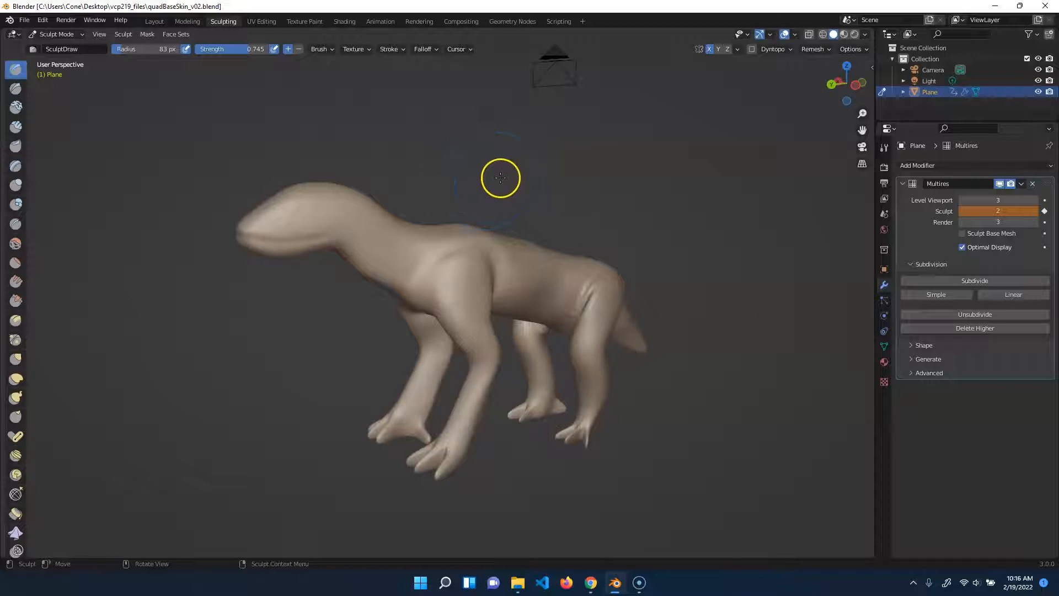
mouse_move(499, 171)
middle_mouse_down("ctrl")
mouse_move(416, 205)
mouse_move(411, 234)
mouse_move(403, 176)
mouse_move(416, 242)
middle_mouse_up("ctrl")
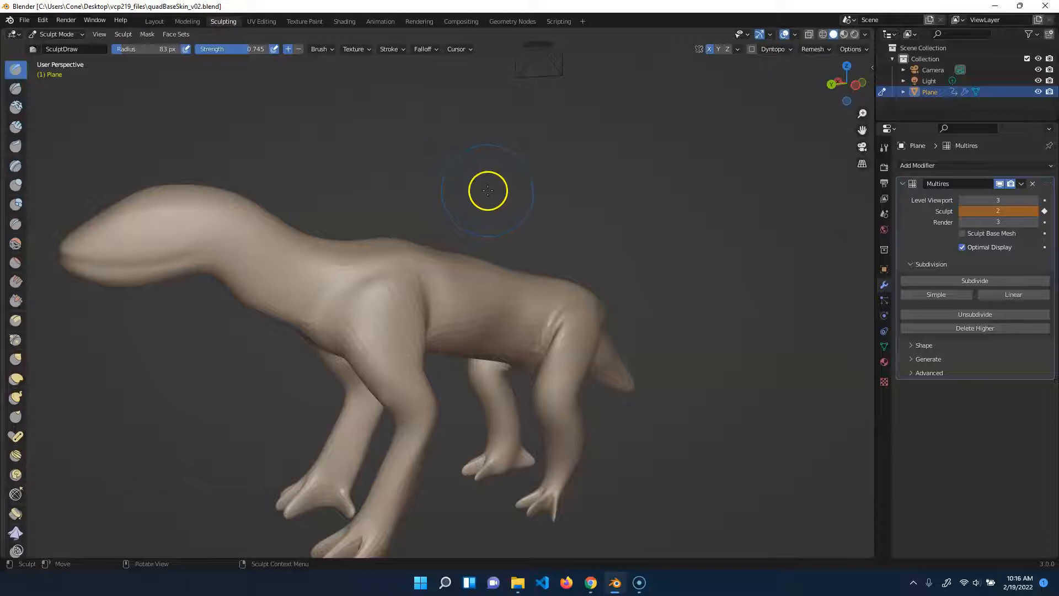
middle_click_drag(527, 165, 595, 188)
middle_click_drag(513, 190, 544, 213, "shift")
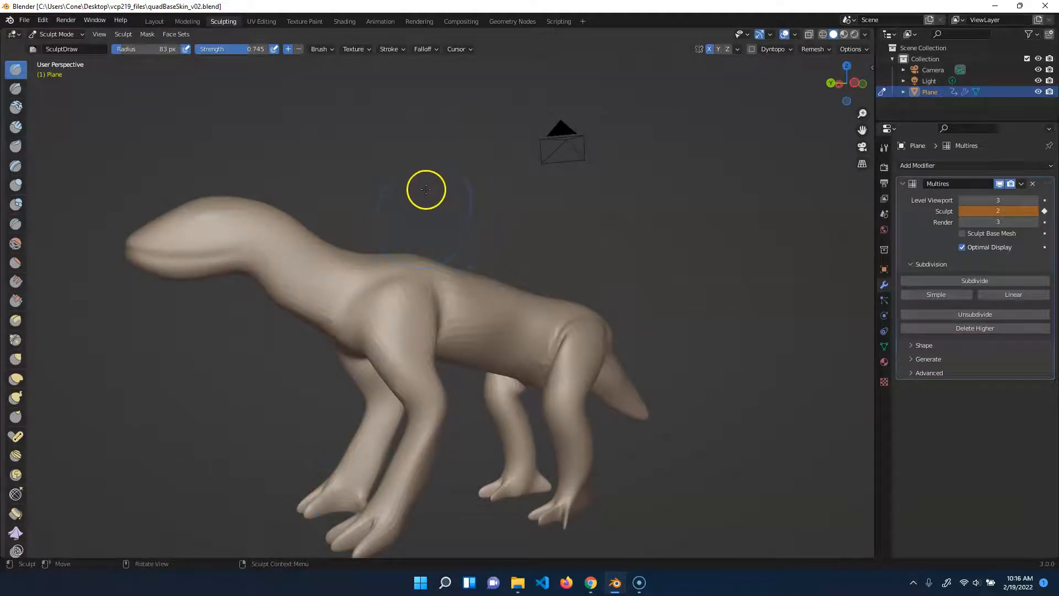
middle_click_drag(441, 203, 440, 194)
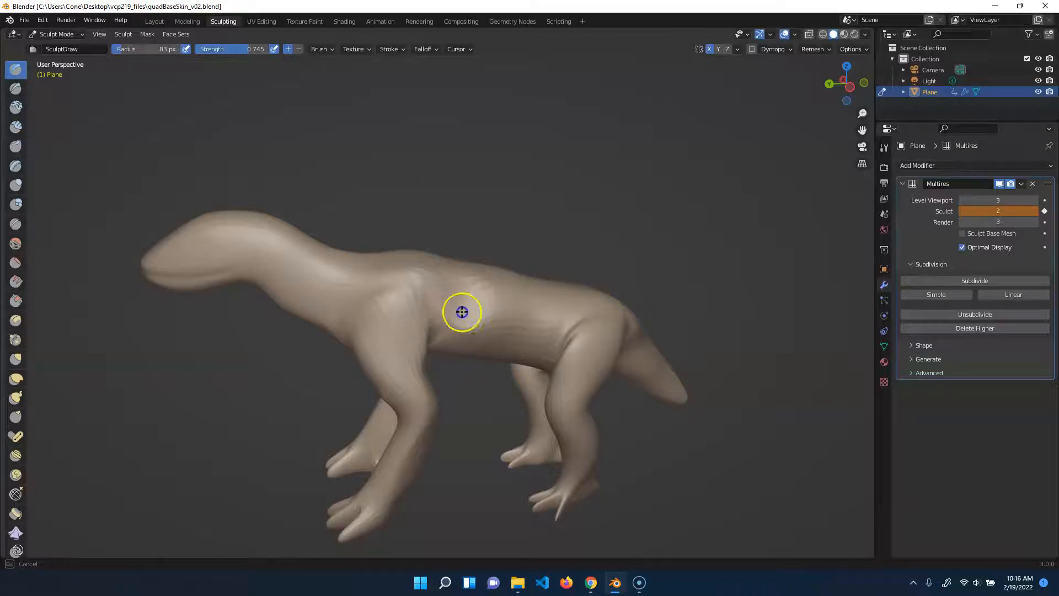
Step: Try building up the rib area behind the shoulder with Draw strokes from a rear view, and undo them
middle_click_drag(614, 213, 427, 328)
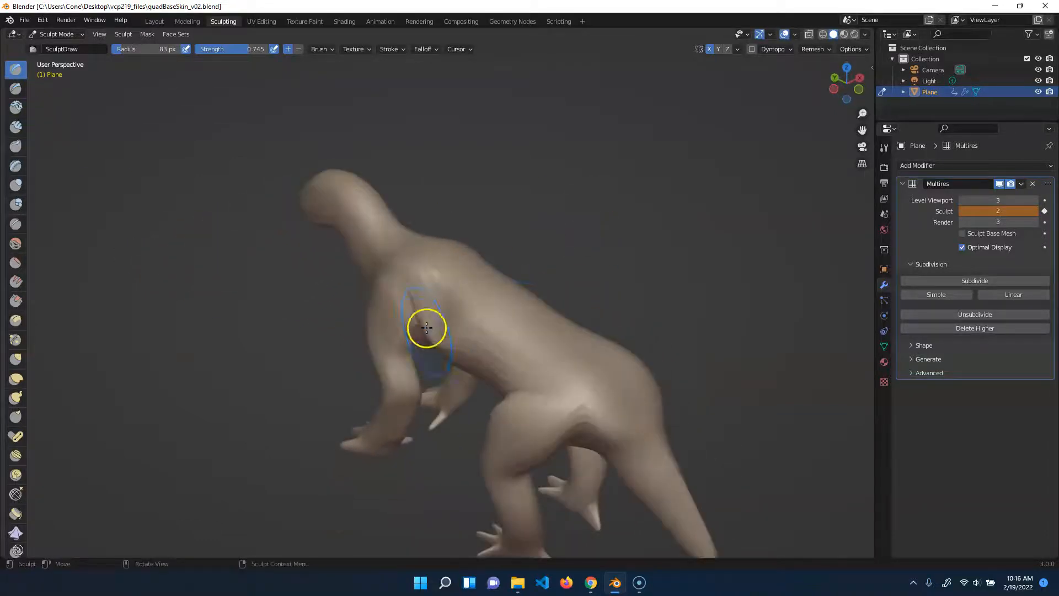
mouse_move(442, 310)
left_mouse_down()
mouse_move(423, 312)
mouse_move(436, 344)
left_mouse_up()
middle_click_drag(638, 246, 590, 244)
mouse_move(425, 328)
left_mouse_down()
mouse_move(440, 331)
mouse_move(445, 314)
mouse_move(540, 349)
left_mouse_up()
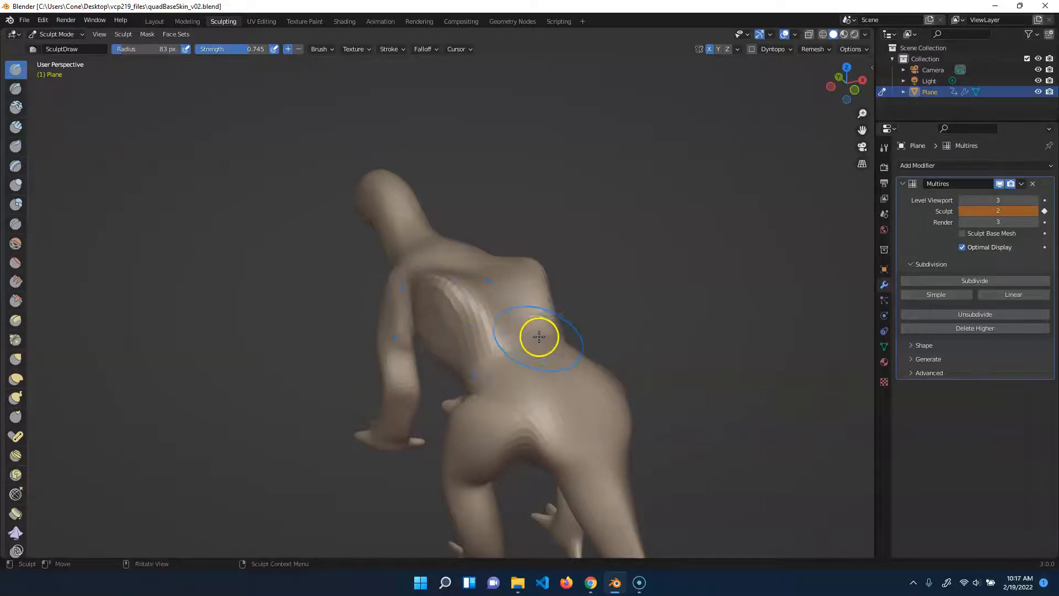
key("ctrl+z")
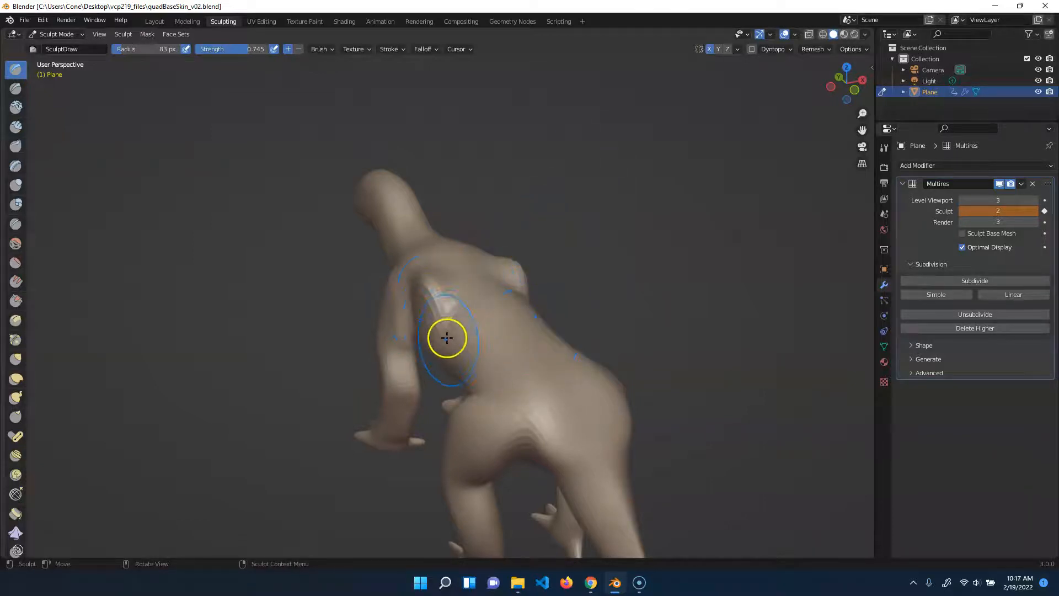
key("ctrl+z")
Step: Try carving into the waist behind the rib cage with the Draw brush, and undo the stroke
mouse_move(452, 355)
left_mouse_down()
mouse_move(442, 329)
mouse_move(466, 349)
left_mouse_up()
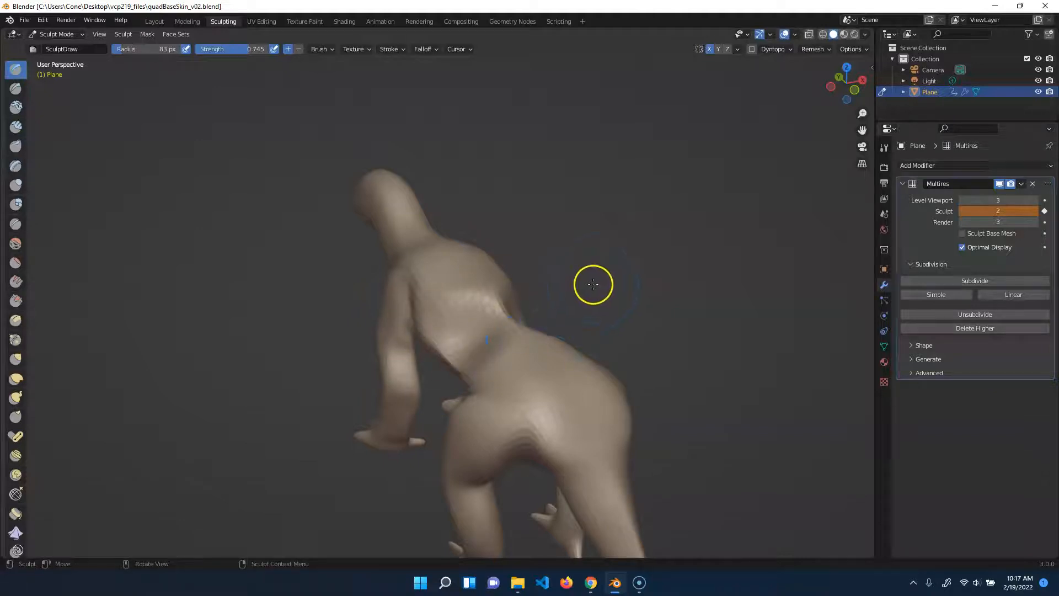
key("ctrl+z")
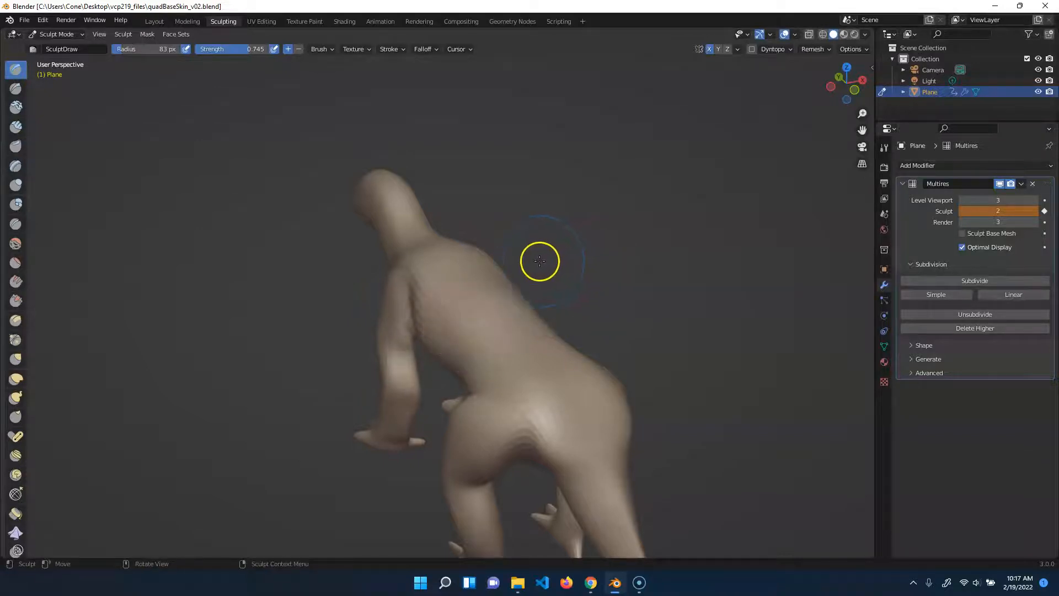
Step: Try Draw strokes over the flank and upper back behind the front leg from several angles
middle_click_drag(545, 255, 575, 232)
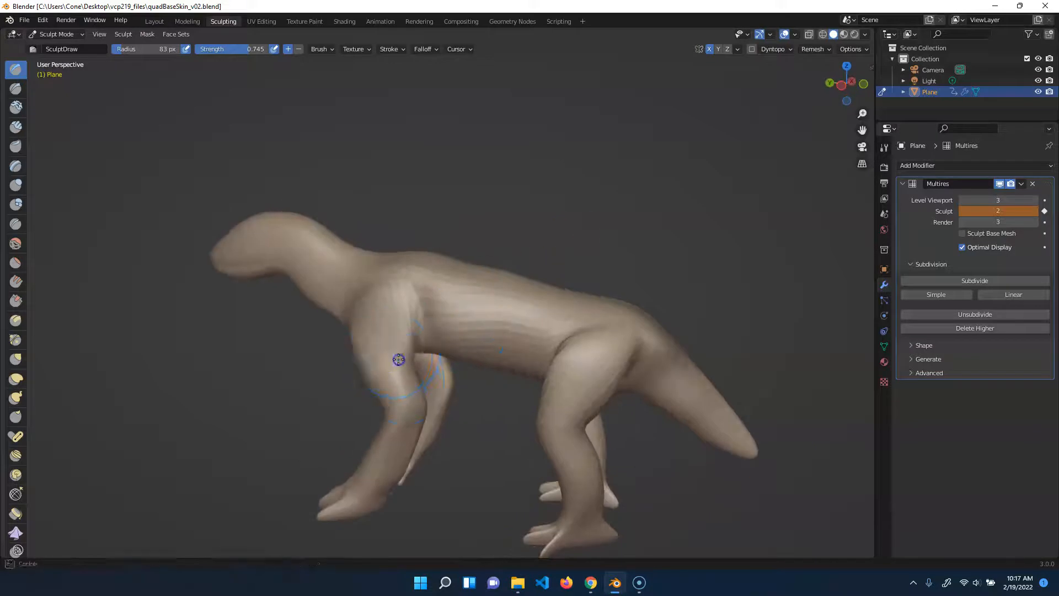
mouse_move(462, 326)
left_mouse_down()
mouse_move(479, 298)
mouse_move(507, 312)
left_mouse_up()
mouse_move(473, 272)
left_mouse_down()
mouse_move(445, 277)
mouse_move(496, 338)
mouse_move(464, 334)
left_mouse_up()
middle_click_drag(464, 333, 570, 227)
left_click_drag(459, 353, 450, 367)
left_click_drag(458, 276, 489, 326)
middle_click_drag(589, 212, 620, 230)
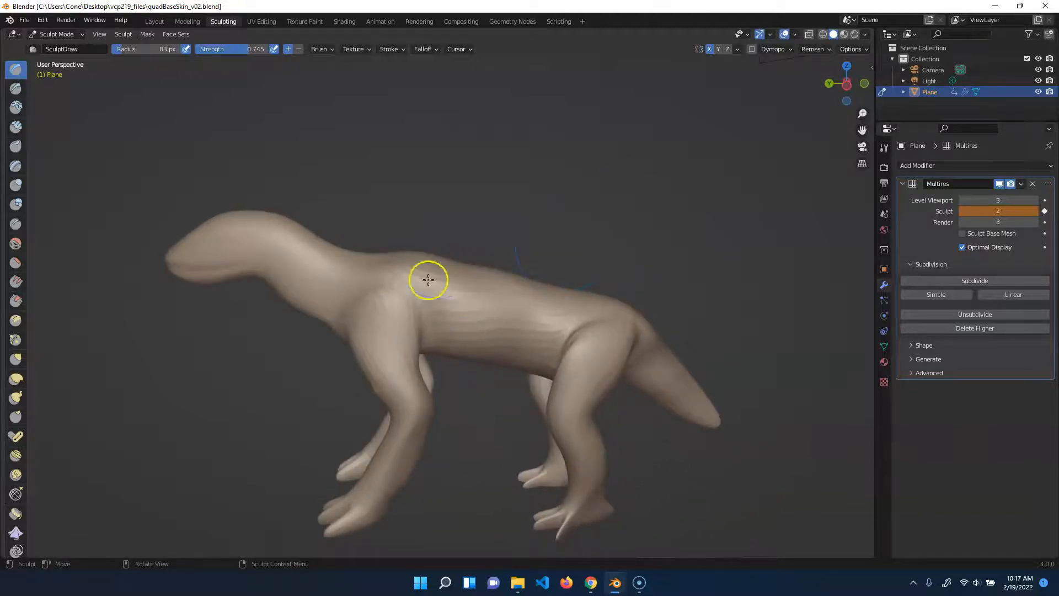
left_click_drag(454, 192, 469, 202)
middle_click_drag(469, 202, 485, 178)
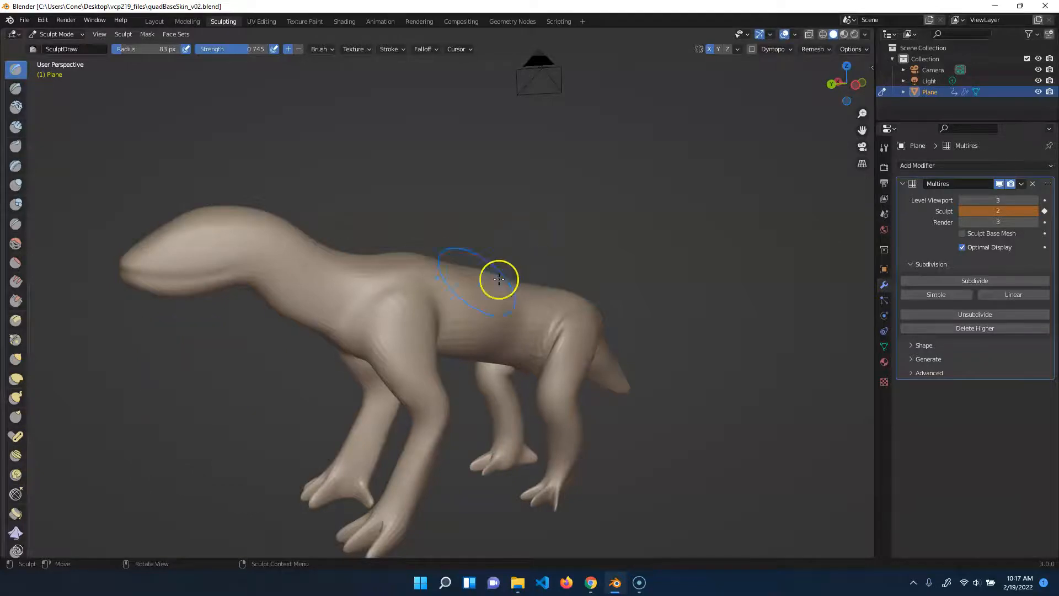
middle_click_drag(512, 227, 613, 215)
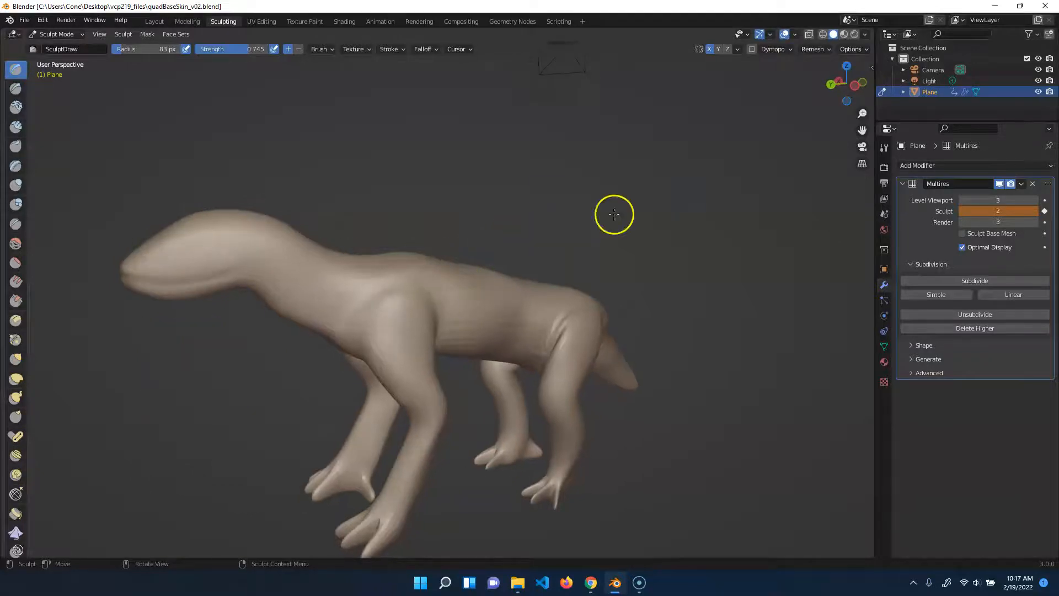
Step: Set the Multires sculpt level to 3 and remove the keyframe from that value
left_click(1034, 211)
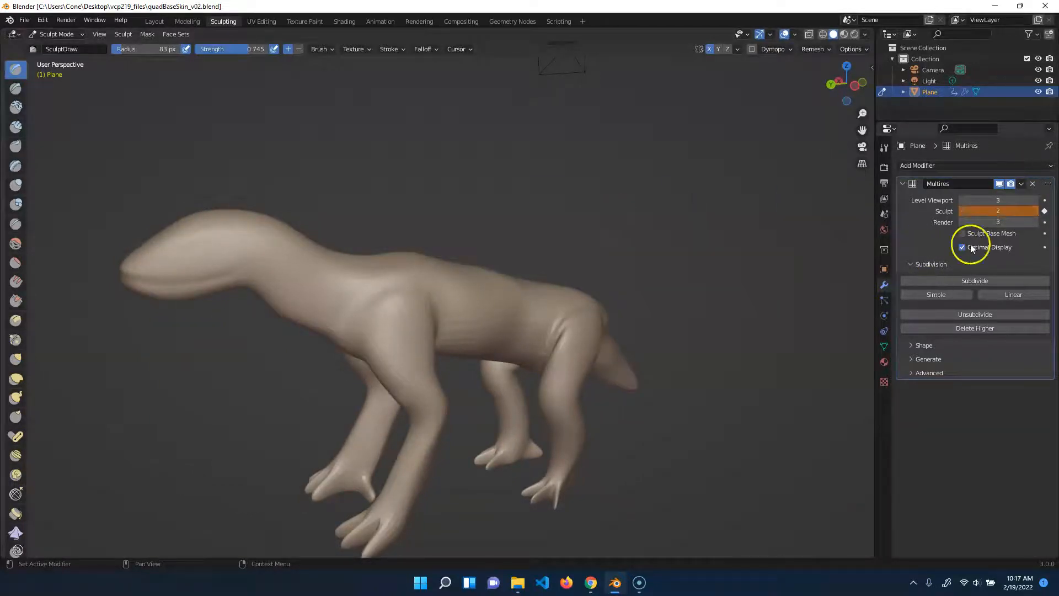
left_click(1034, 211)
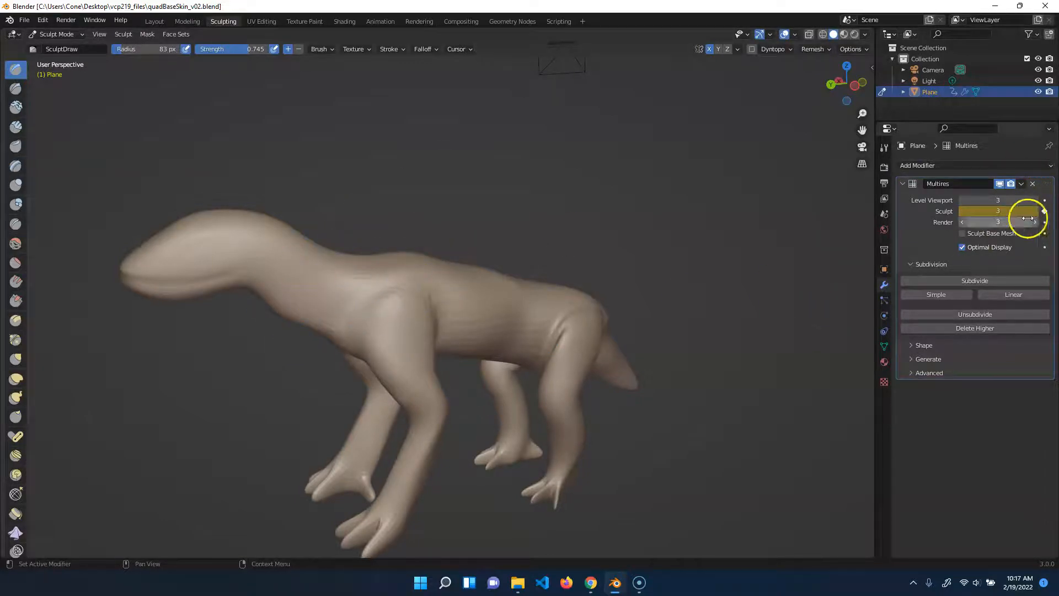
left_click(1045, 211)
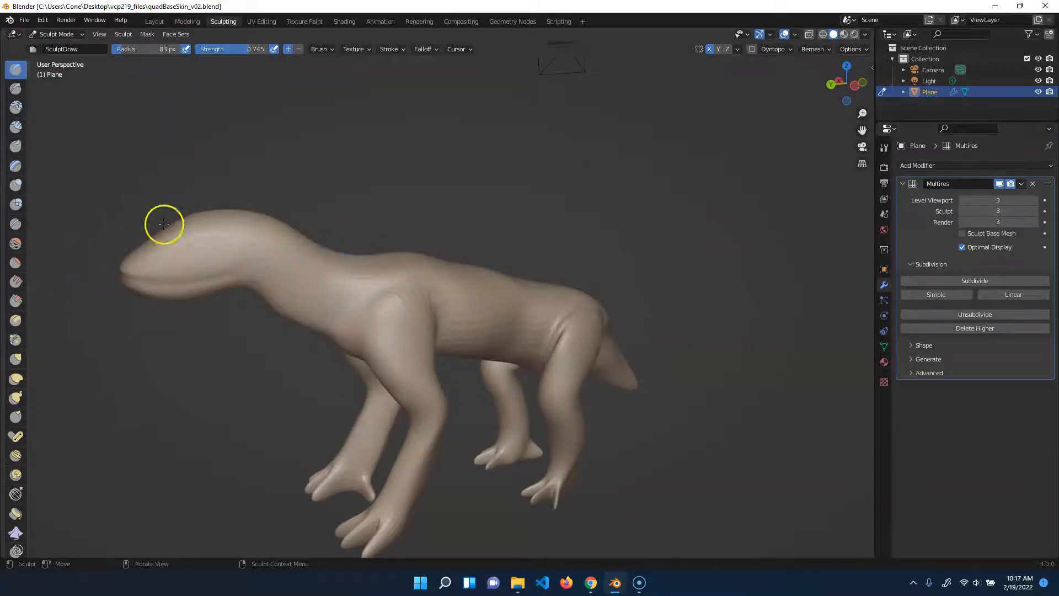
Step: Make Clay the active brush and subdivide the Multires mesh once more, up to sculpt level 4
key("c")
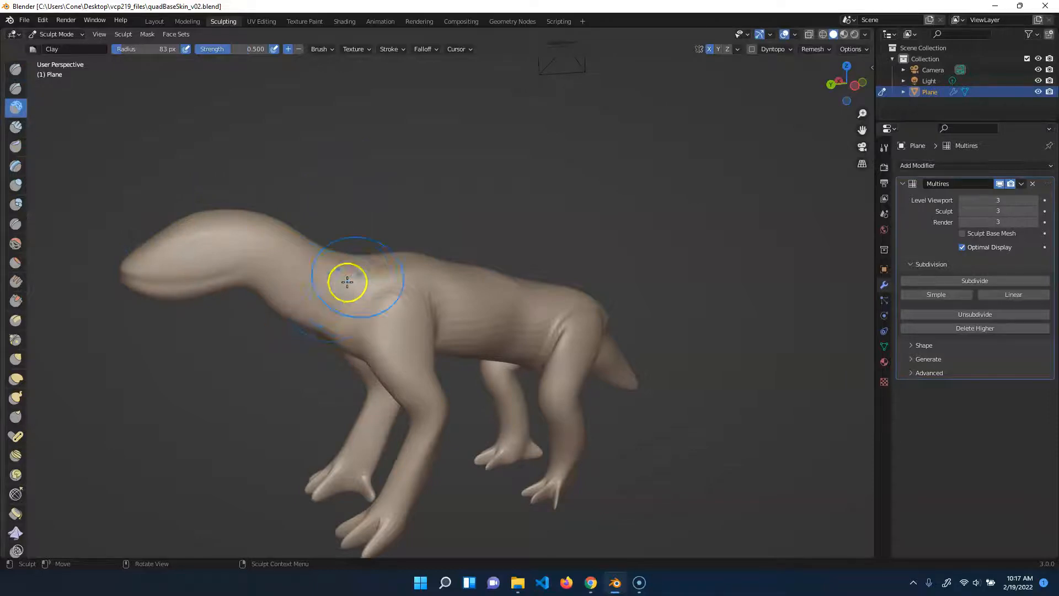
left_click(978, 284)
mouse_move(418, 214)
middle_mouse_down("shift")
mouse_move(411, 223)
mouse_move(445, 230)
mouse_move(414, 184)
mouse_move(489, 265)
middle_mouse_up("shift")
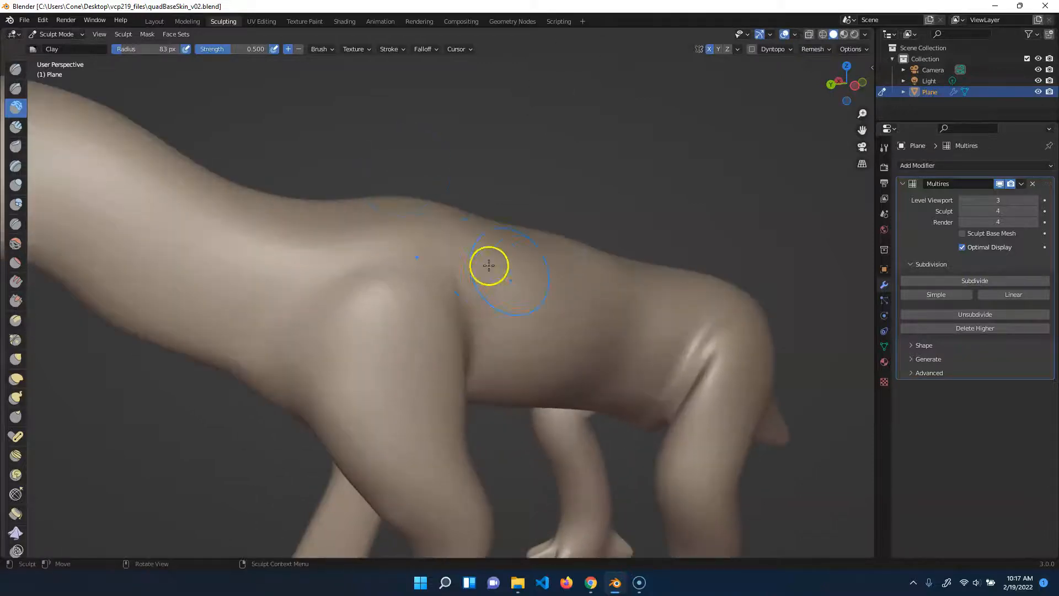
Step: Try adding volume to the flank and the base of the neck with Clay strokes at strength 0.500
left_click_drag(523, 278, 512, 362)
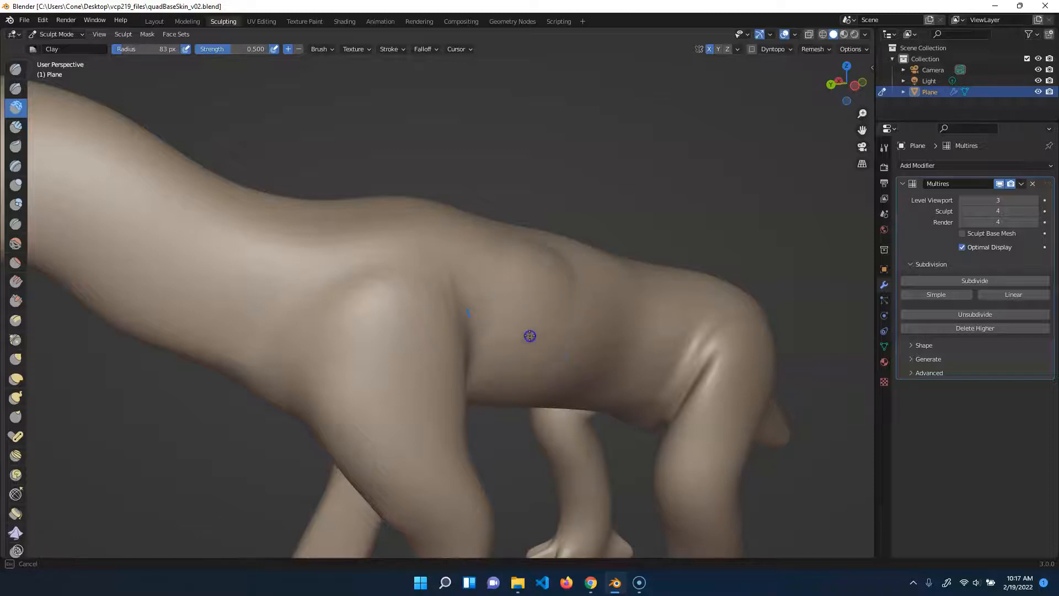
left_click_drag(588, 343, 528, 270)
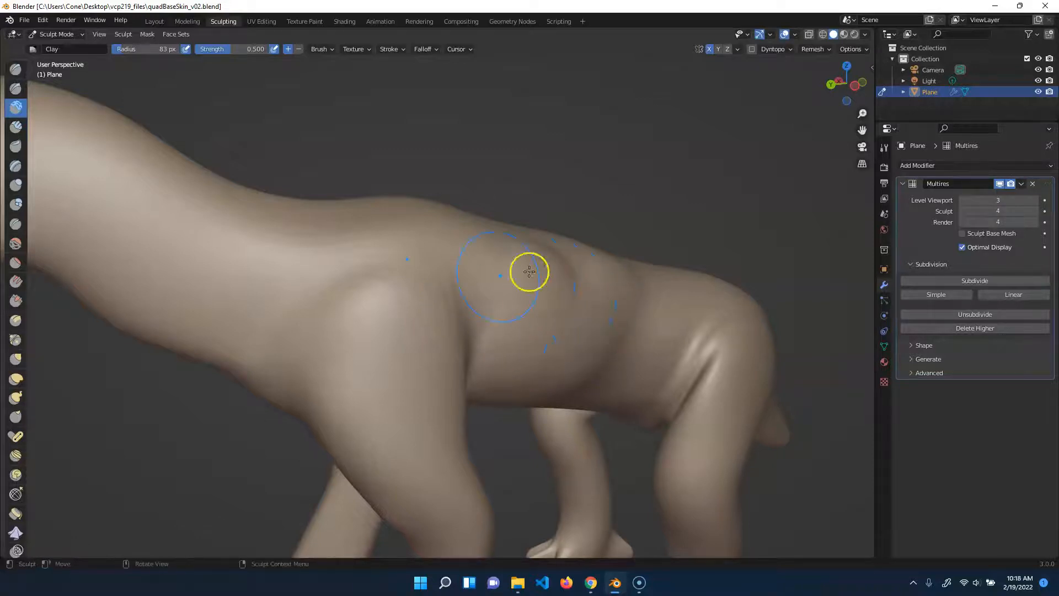
mouse_move(213, 315)
left_mouse_down()
mouse_move(182, 303)
mouse_move(281, 212)
mouse_move(233, 231)
left_mouse_up()
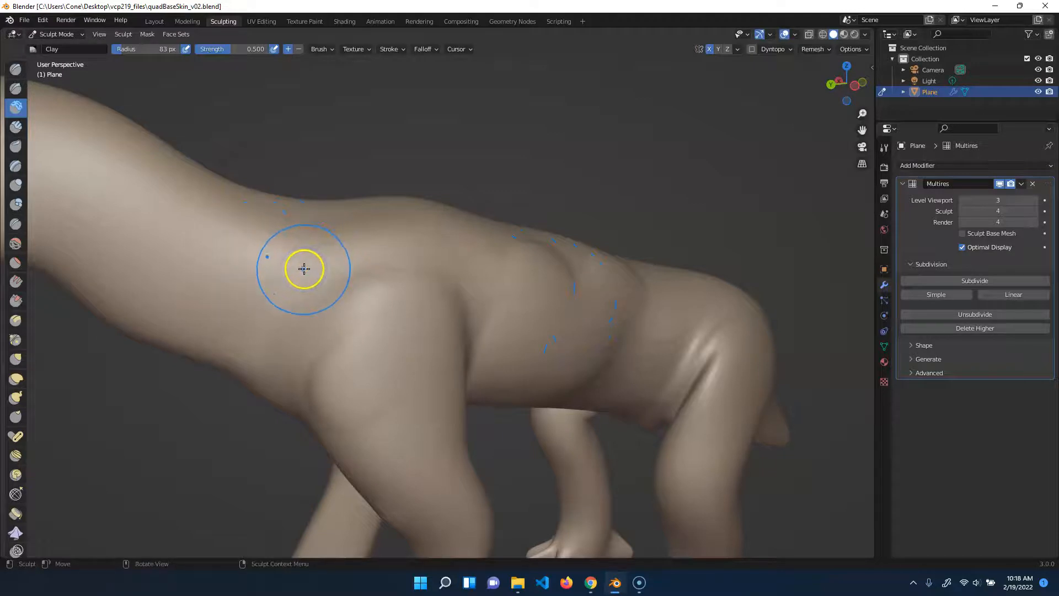
Step: Raise the Clay brush strength to 1.000 and add heavier strokes across the neck and shoulder
key("shift+f")
left_click(363, 278)
left_click_drag(249, 305, 325, 220)
mouse_move(181, 271)
left_mouse_down()
mouse_move(170, 289)
mouse_move(190, 248)
left_mouse_up()
mouse_move(374, 156)
middle_mouse_down()
mouse_move(418, 140)
mouse_move(369, 301)
middle_mouse_up()
middle_click_drag(513, 214, 355, 246)
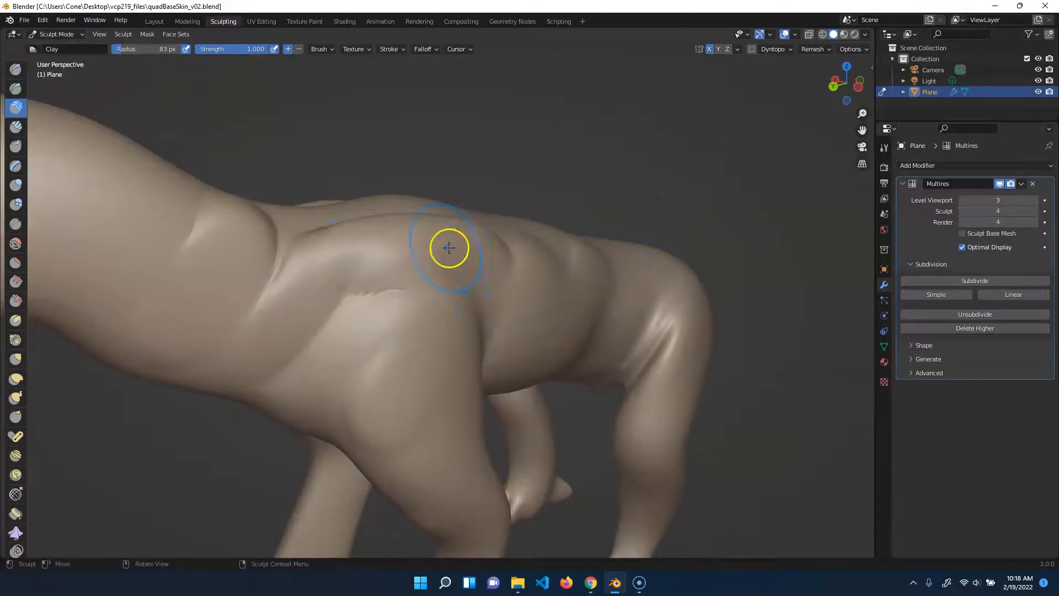
Step: Undo the Clay strokes on the neck, shoulder and flank
mouse_move(565, 173)
middle_mouse_down()
mouse_move(544, 147)
mouse_move(412, 208)
middle_mouse_up()
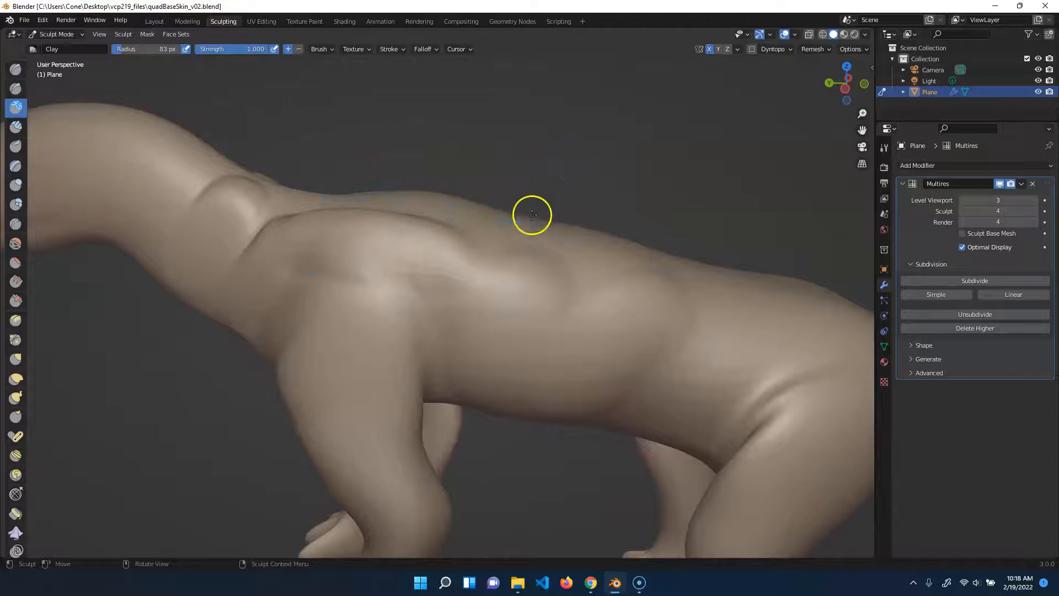
middle_click_drag(507, 194, 473, 227)
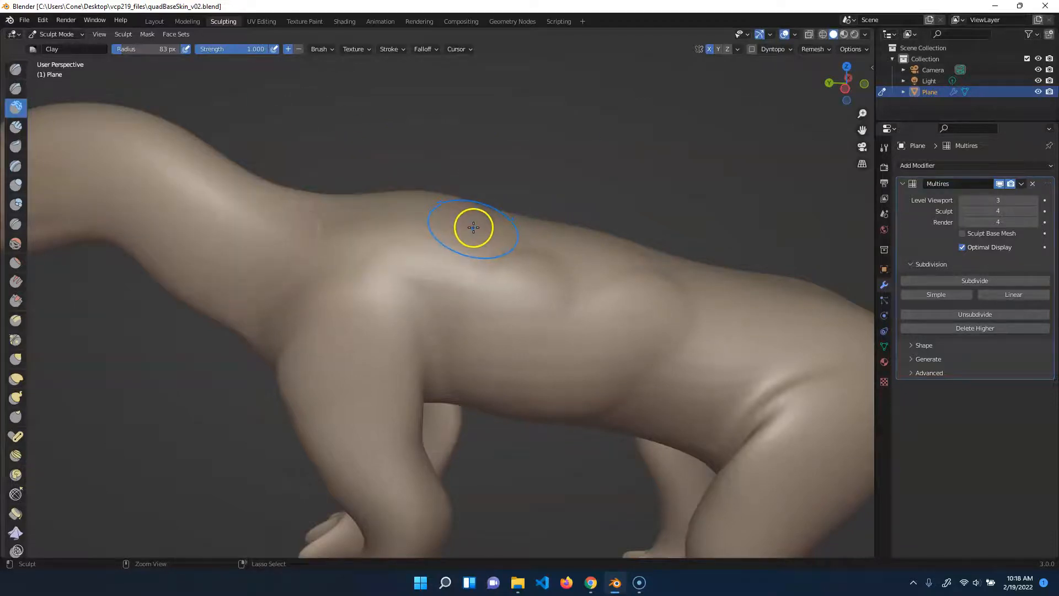
key("ctrl+z")
key("ctrl+z")
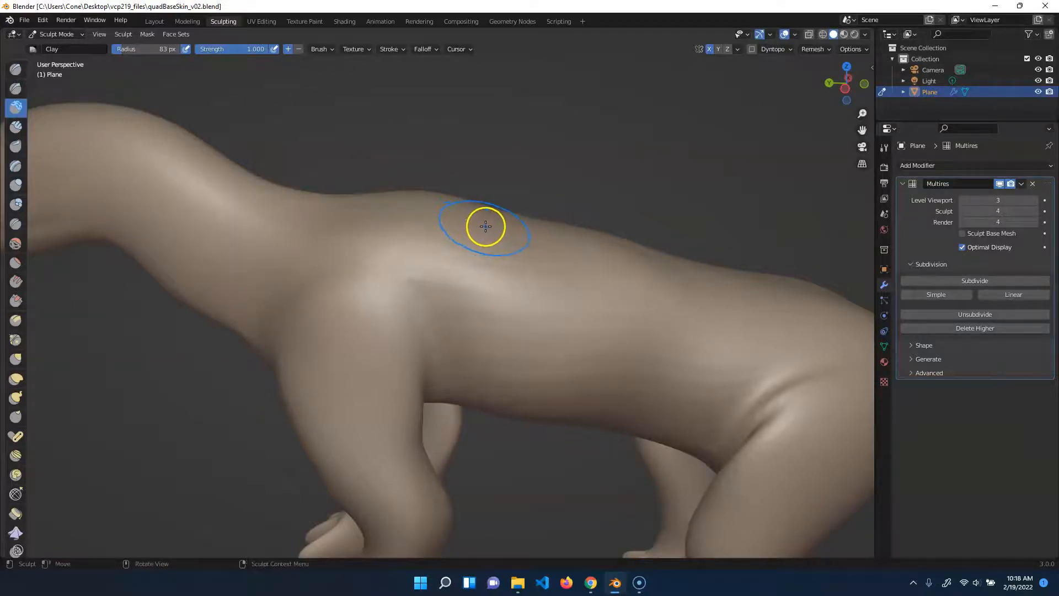
Step: Try the Crease brush on the flank, first subtracting and then adding, and undo each stroke
key("shift+c")
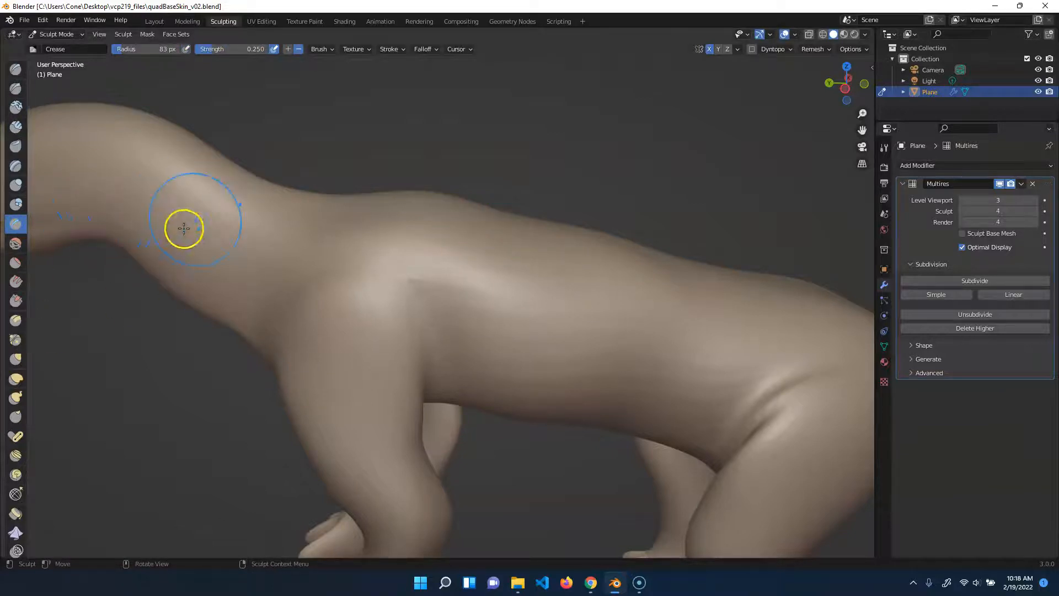
left_click(18, 132)
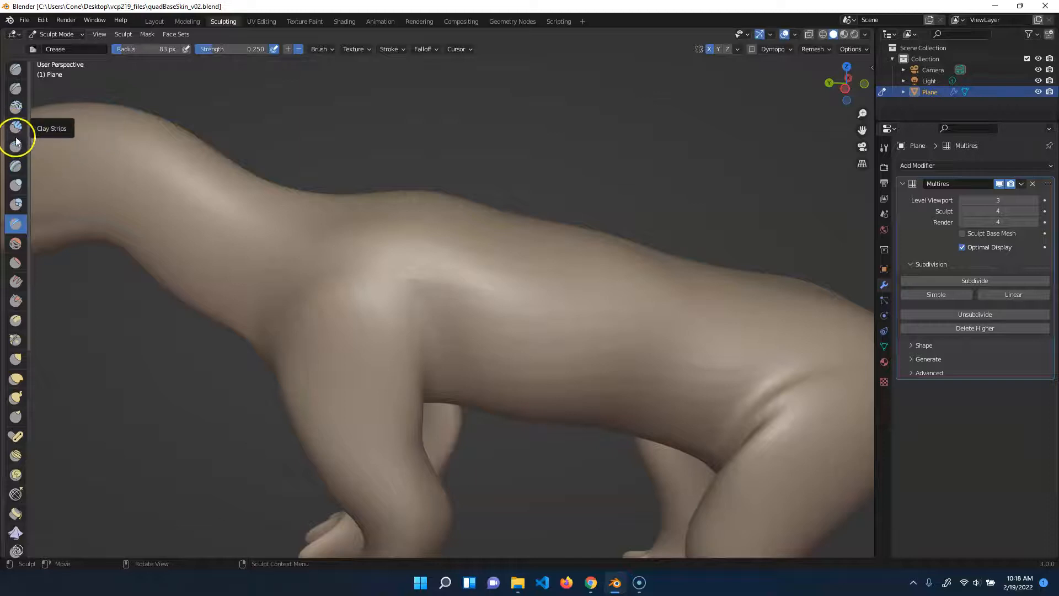
mouse_move(467, 282)
left_mouse_down()
mouse_move(559, 253)
mouse_move(456, 323)
left_mouse_up()
key("ctrl+z")
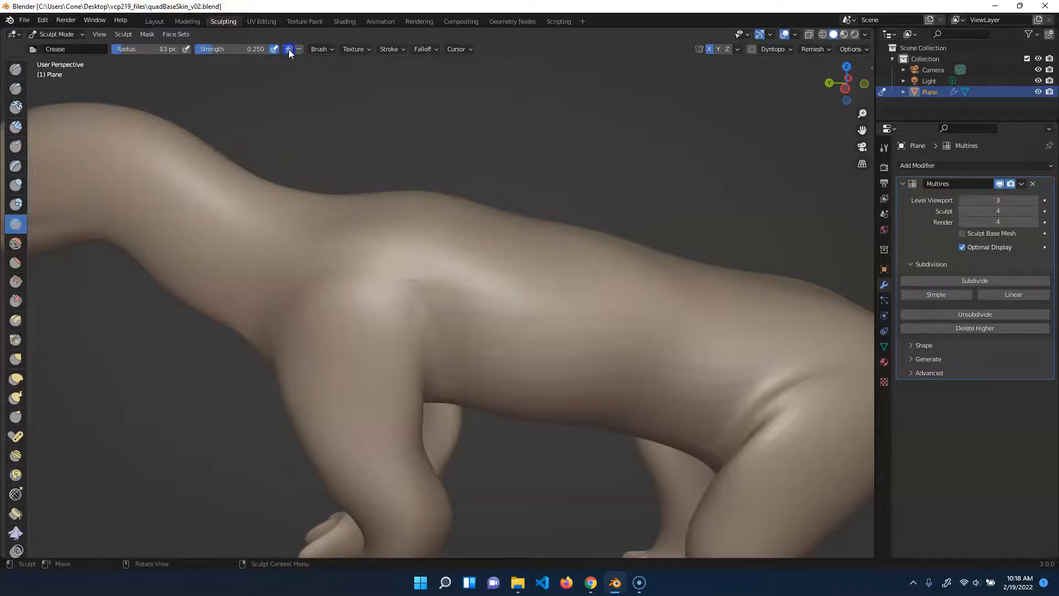
mouse_move(524, 266)
left_mouse_down()
mouse_move(499, 336)
mouse_move(596, 274)
mouse_move(541, 281)
mouse_move(478, 267)
mouse_move(591, 239)
left_mouse_up()
key("ctrl+z")
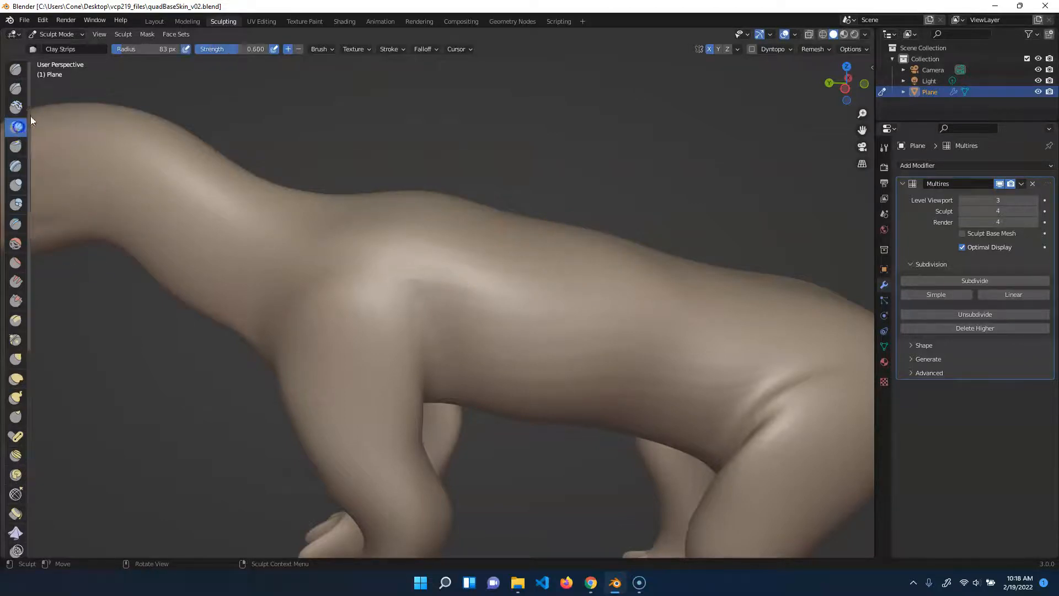
Step: Build up the rib cage along the flank and upper back with the Clay Strips brush, undoing the unwanted test strokes
mouse_move(582, 268)
left_mouse_down()
mouse_move(572, 281)
mouse_move(599, 265)
left_mouse_up()
mouse_move(661, 321)
left_mouse_down()
mouse_move(655, 333)
mouse_move(526, 367)
mouse_move(642, 319)
left_mouse_up()
mouse_move(516, 279)
left_mouse_down()
mouse_move(554, 244)
mouse_move(457, 270)
left_mouse_up()
key("ctrl+z")
key("ctrl+z")
key("ctrl+z")
key("ctrl+z")
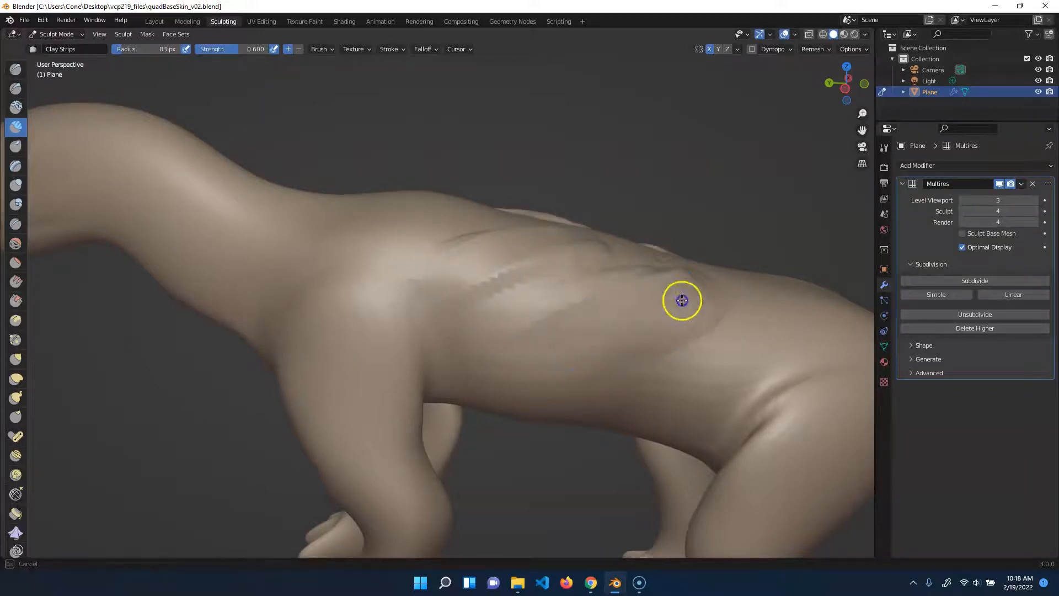
Step: Examine the built-up rib area from behind and from the side
middle_click_drag(728, 191, 615, 251)
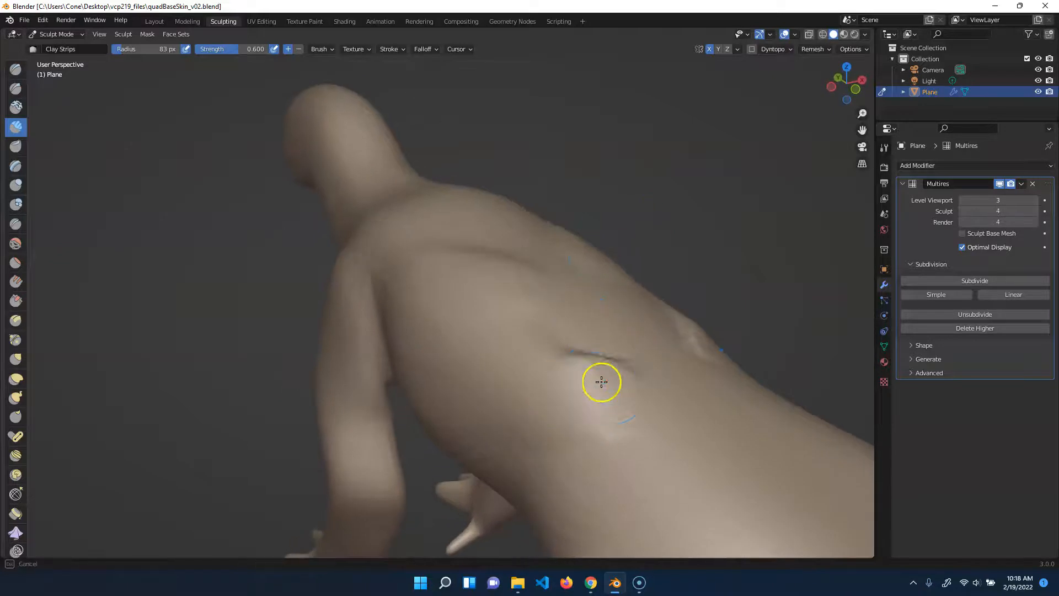
middle_click_drag(607, 163, 679, 184)
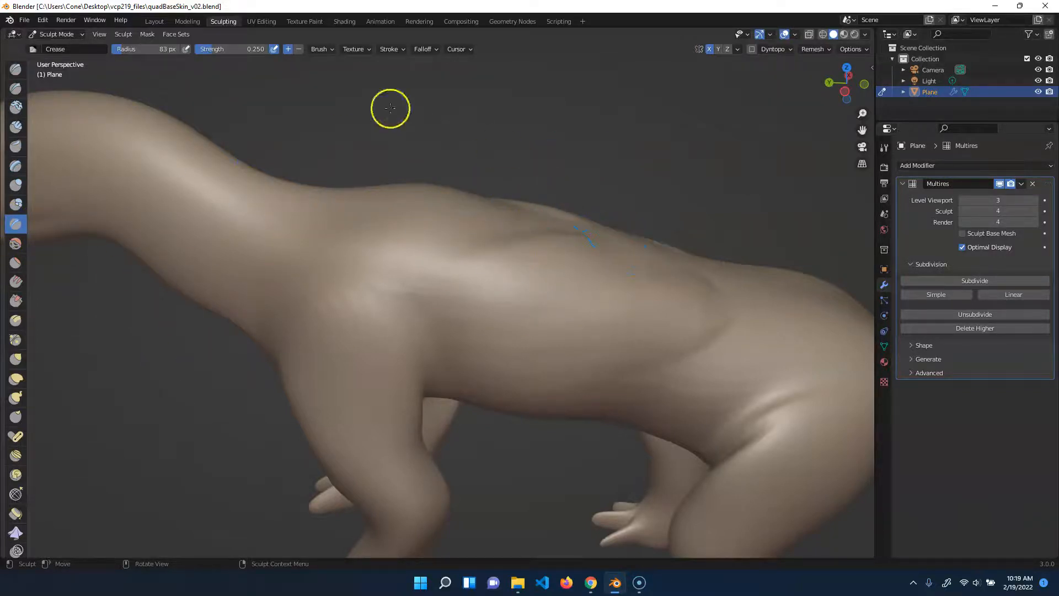
middle_click_drag(667, 181, 491, 287)
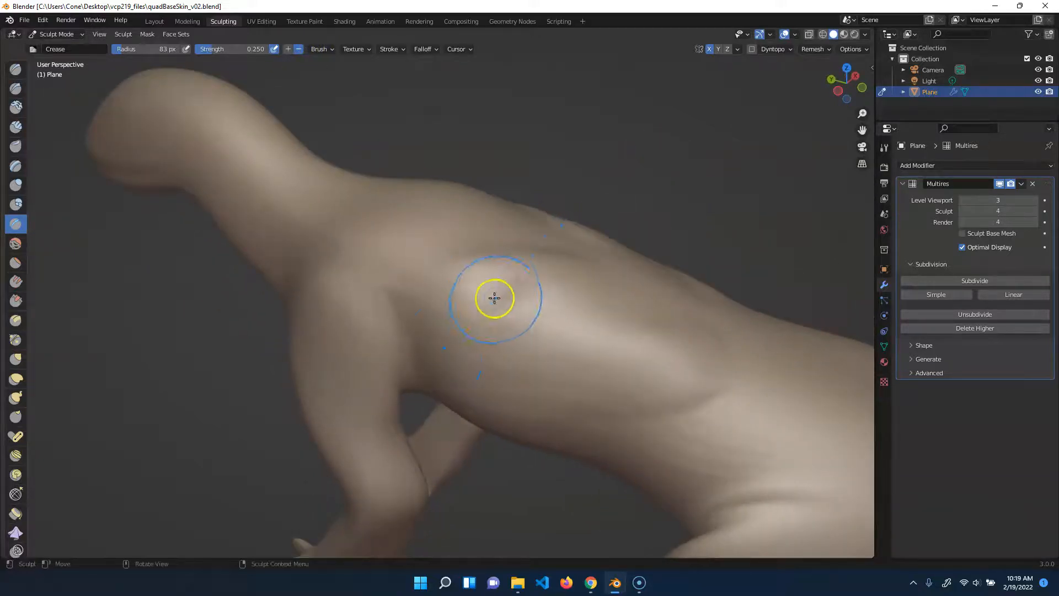
Step: Set the Crease brush radius to 23 px and carve a diagonal rib crease across the upper flank
key("f")
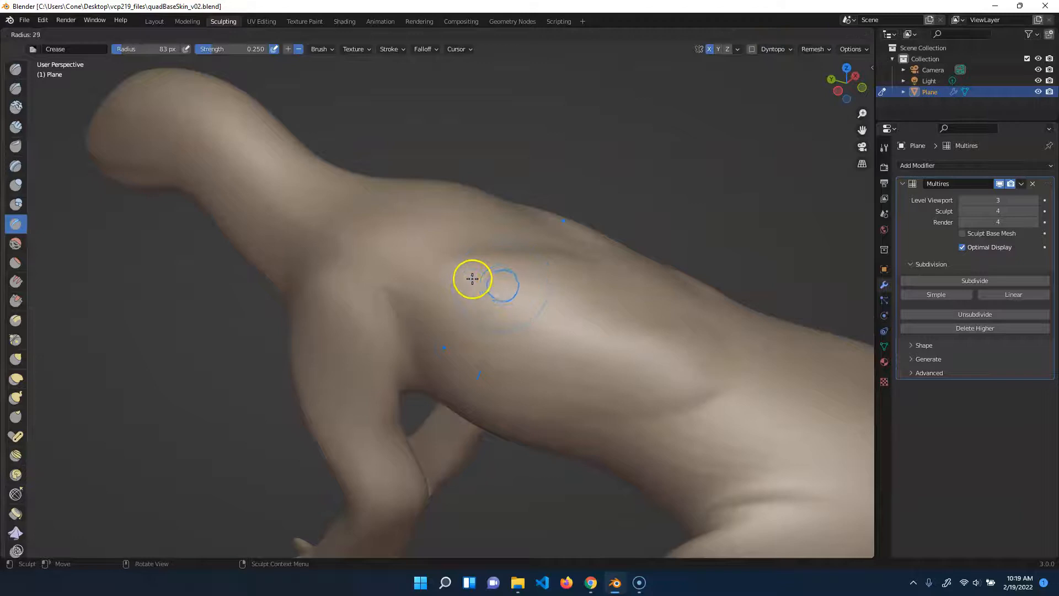
left_click(472, 276)
mouse_move(515, 323)
left_mouse_down()
mouse_move(498, 324)
mouse_move(596, 269)
left_mouse_up()
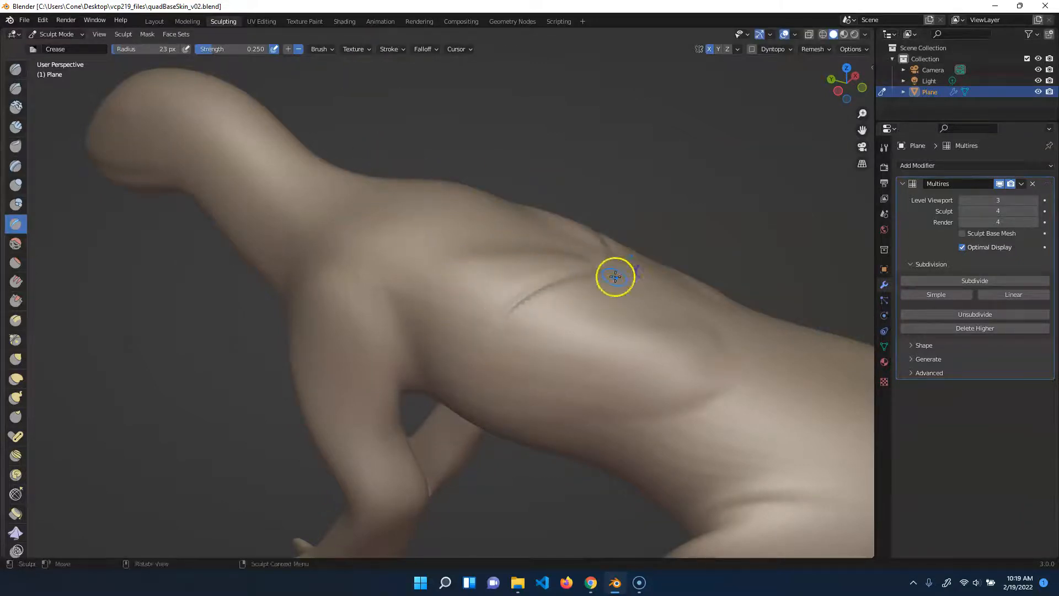
Step: Carve further creases behind the front leg and down the rib cage with the Crease brush
middle_click_drag(639, 250, 649, 209)
mouse_move(678, 190)
middle_mouse_down()
mouse_move(710, 227)
mouse_move(742, 226)
middle_mouse_up()
mouse_move(624, 231)
middle_mouse_down()
mouse_move(634, 175)
mouse_move(682, 172)
middle_mouse_up()
left_click_drag(426, 295, 438, 381)
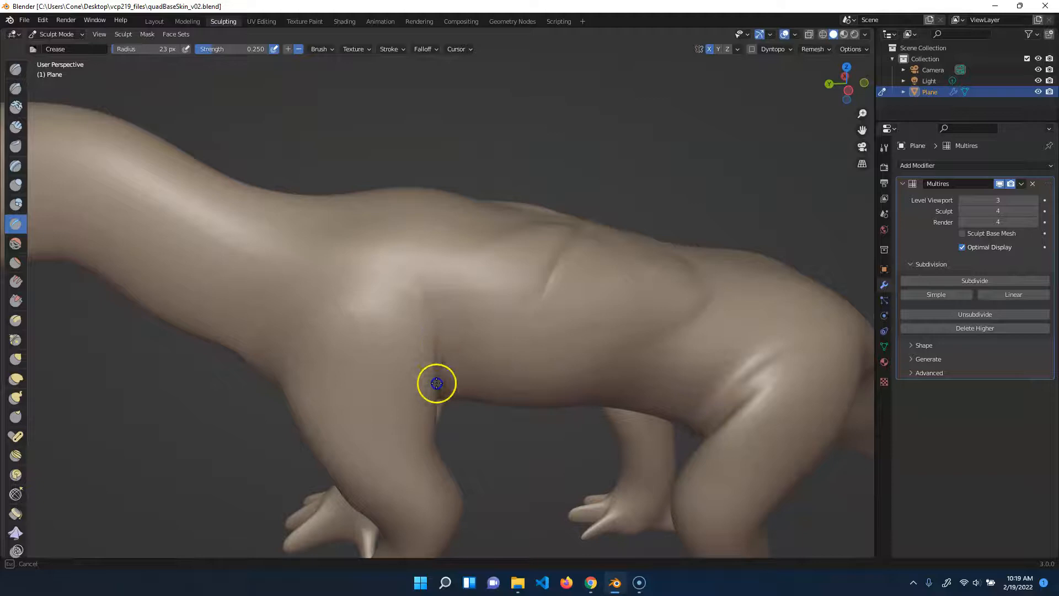
left_click_drag(483, 326, 507, 259)
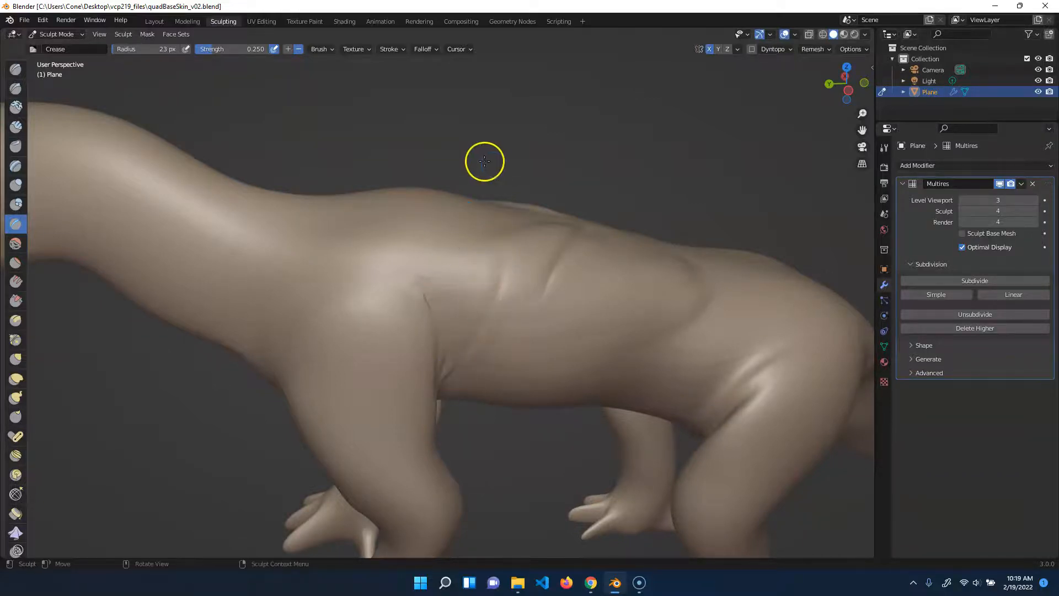
middle_click_drag(484, 161, 518, 172)
left_click_drag(474, 375, 470, 382)
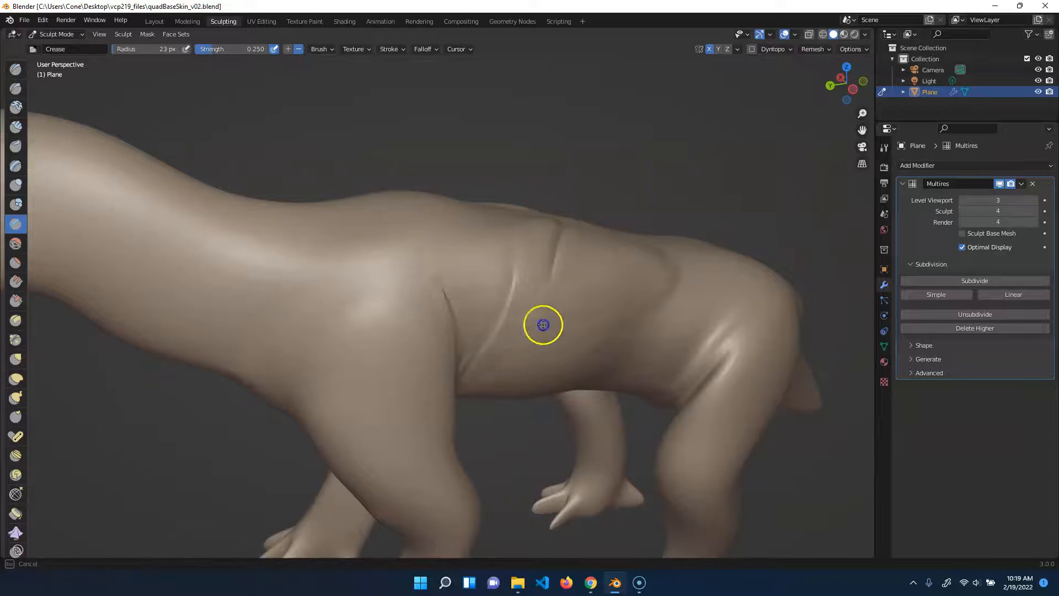
mouse_move(555, 307)
left_mouse_down()
mouse_move(473, 390)
mouse_move(558, 306)
left_mouse_up()
Step: Carve skin-fold creases over the hip and upper hind leg, and add one on the upper front leg
left_click_drag(730, 326, 686, 399)
mouse_move(764, 314)
left_mouse_down()
mouse_move(720, 351)
mouse_move(752, 308)
mouse_move(719, 306)
left_mouse_up()
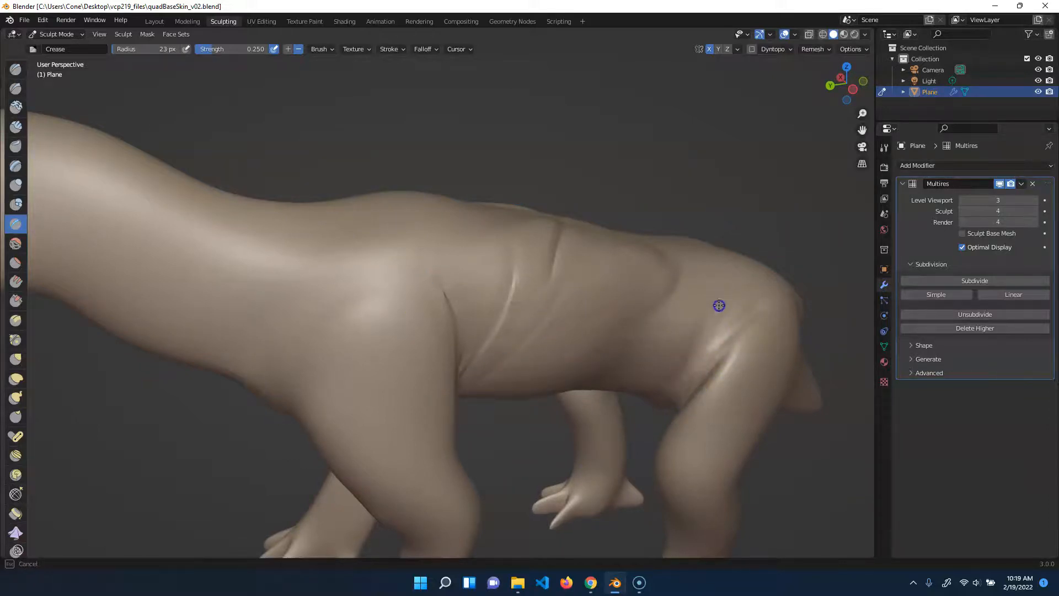
left_click_drag(762, 261, 755, 272)
left_click_drag(703, 326, 787, 236)
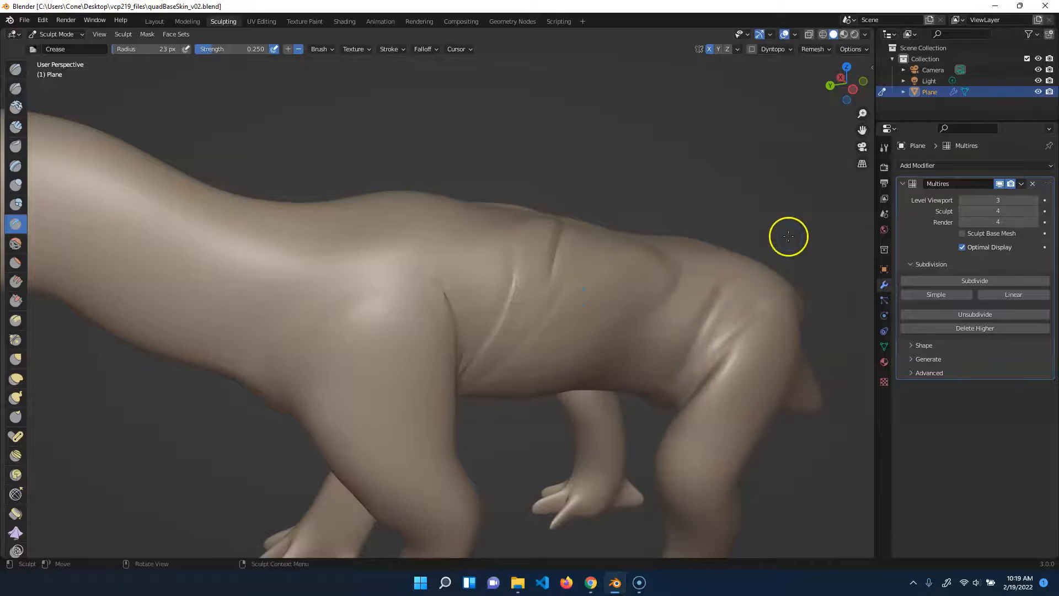
middle_click_drag(788, 237, 703, 272)
mouse_move(378, 348)
left_mouse_down()
mouse_move(289, 355)
mouse_move(378, 366)
left_mouse_up()
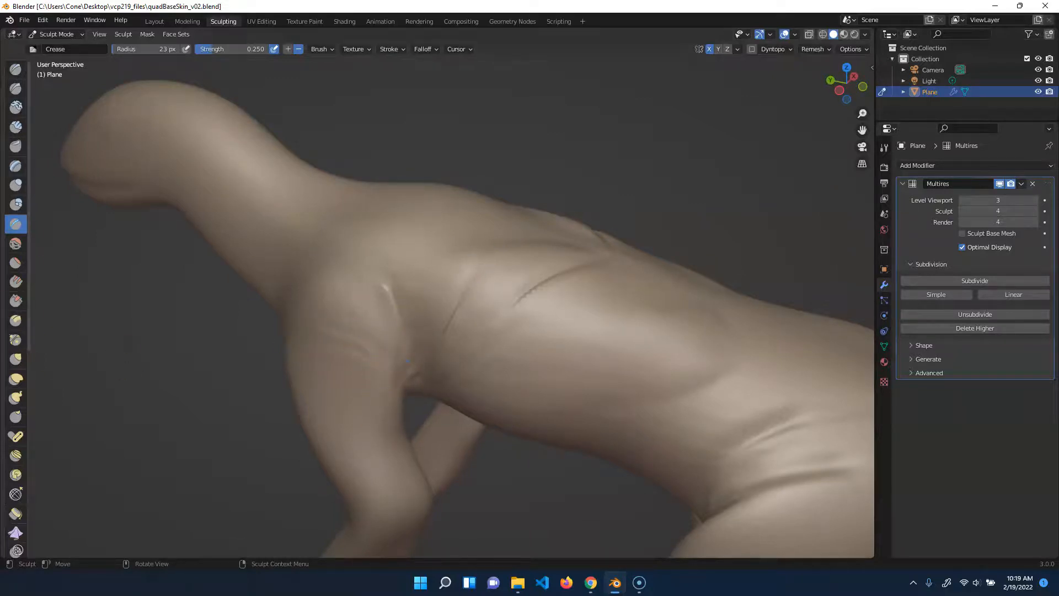
Step: Thicken the outer toe of the hind foot with the Inflate brush at a 67 px radius
left_click(16, 188)
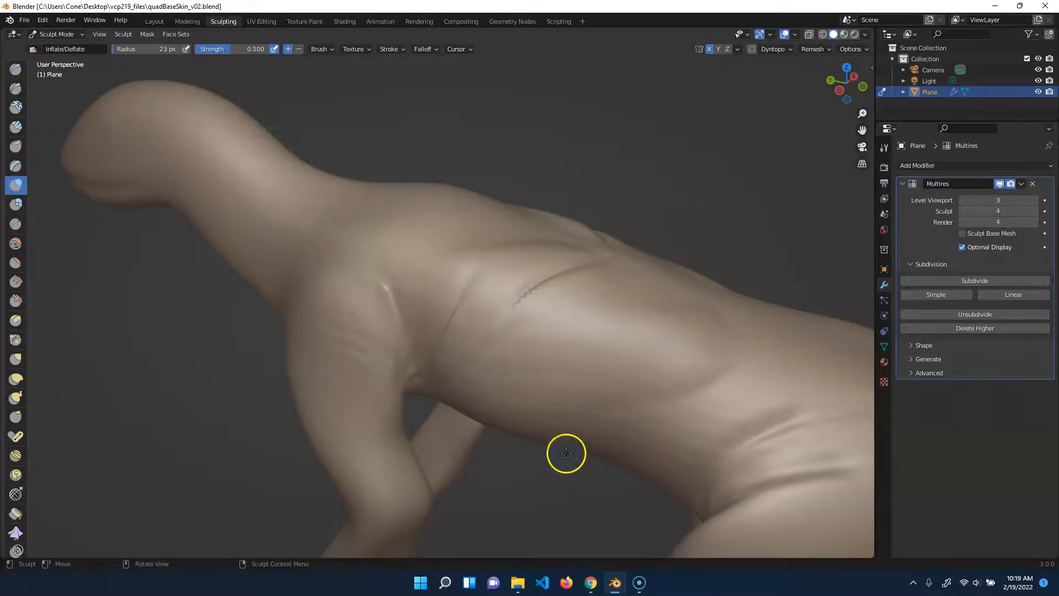
mouse_move(544, 504)
middle_mouse_down()
mouse_move(553, 239)
mouse_move(501, 392)
mouse_move(563, 377)
mouse_move(597, 336)
middle_mouse_up()
mouse_move(586, 392)
middle_mouse_down()
mouse_move(511, 378)
mouse_move(567, 406)
mouse_move(528, 320)
mouse_move(456, 239)
middle_mouse_up()
mouse_move(685, 370)
middle_mouse_down("shift")
mouse_move(587, 360)
mouse_move(585, 399)
mouse_move(570, 395)
mouse_move(669, 300)
middle_mouse_up("shift")
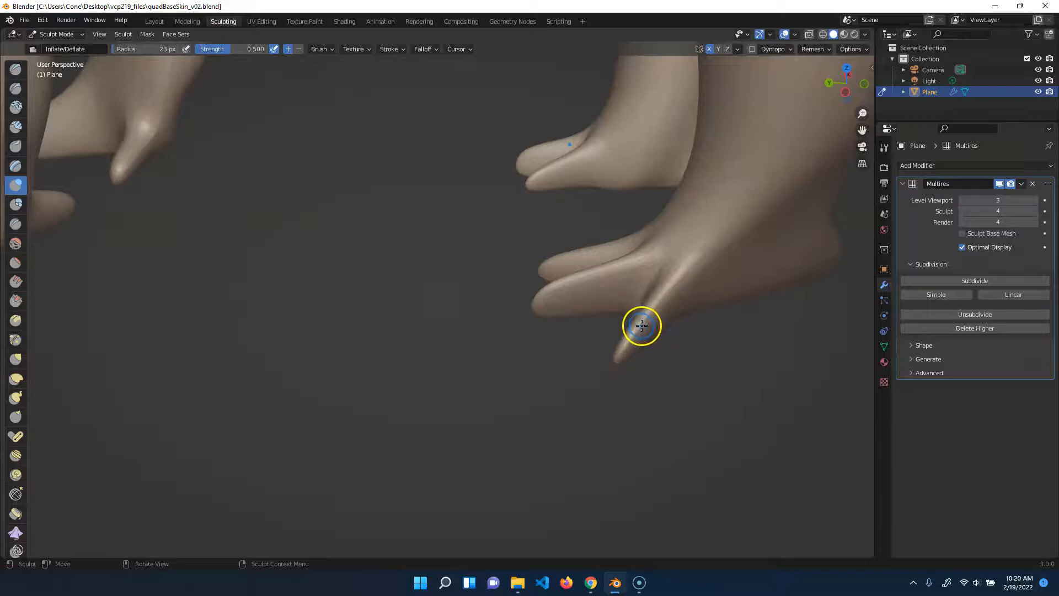
key("x")
key("f")
mouse_move(619, 355)
left_mouse_down()
mouse_move(655, 331)
mouse_move(621, 355)
mouse_move(634, 314)
mouse_move(636, 339)
mouse_move(681, 338)
mouse_move(674, 307)
mouse_move(657, 333)
mouse_move(679, 333)
mouse_move(631, 344)
mouse_move(657, 306)
mouse_move(696, 289)
mouse_move(690, 267)
mouse_move(639, 329)
left_mouse_up()
left_click(21, 189)
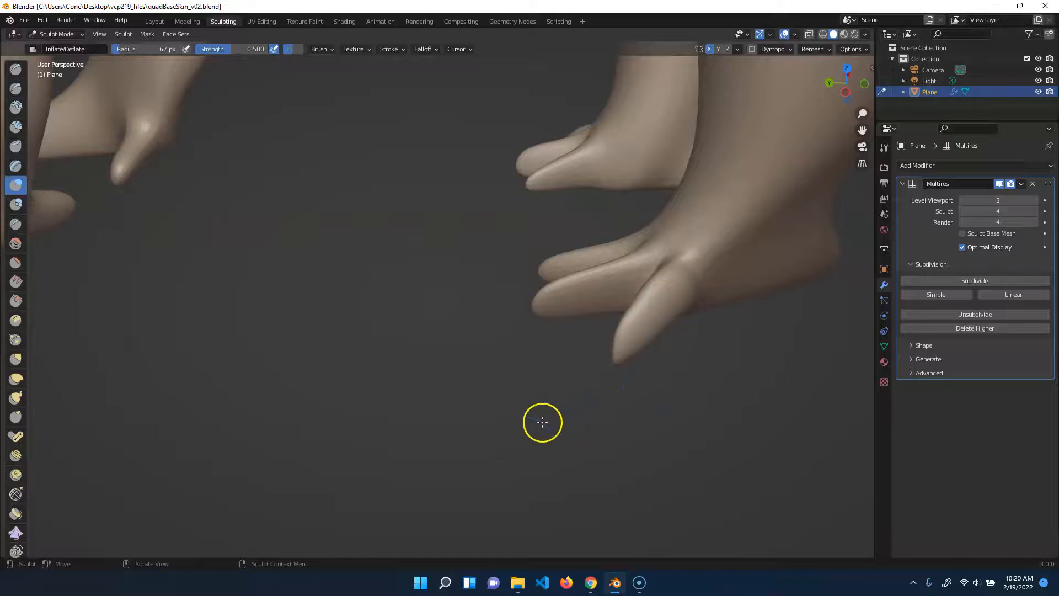
Step: Inflate the hind foot's middle toe and smooth the base of the outer toe
mouse_move(655, 314)
middle_mouse_down()
mouse_move(501, 425)
mouse_move(551, 402)
middle_mouse_up()
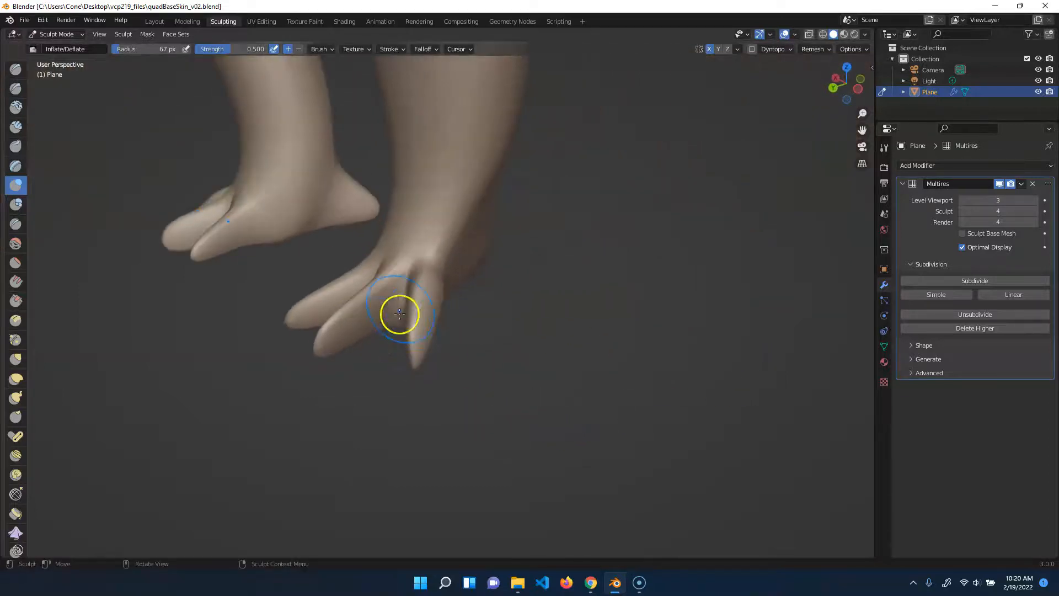
mouse_move(371, 314)
left_mouse_down()
mouse_move(331, 338)
mouse_move(371, 309)
mouse_move(338, 341)
mouse_move(348, 331)
left_mouse_up()
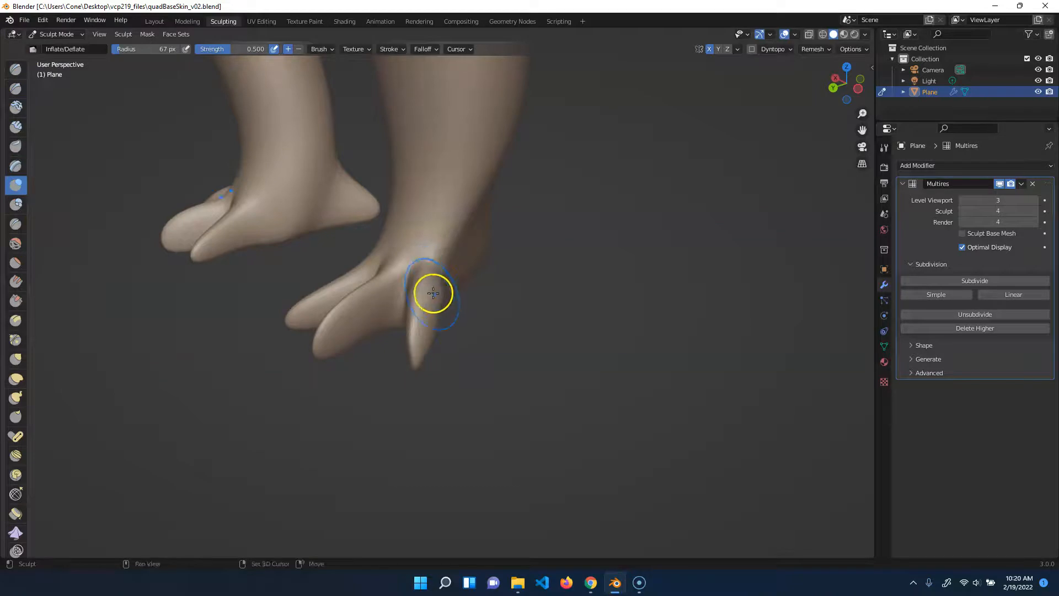
mouse_move(433, 317)
left_mouse_down("shift")
mouse_move(420, 264)
mouse_move(436, 290)
left_mouse_up("shift")
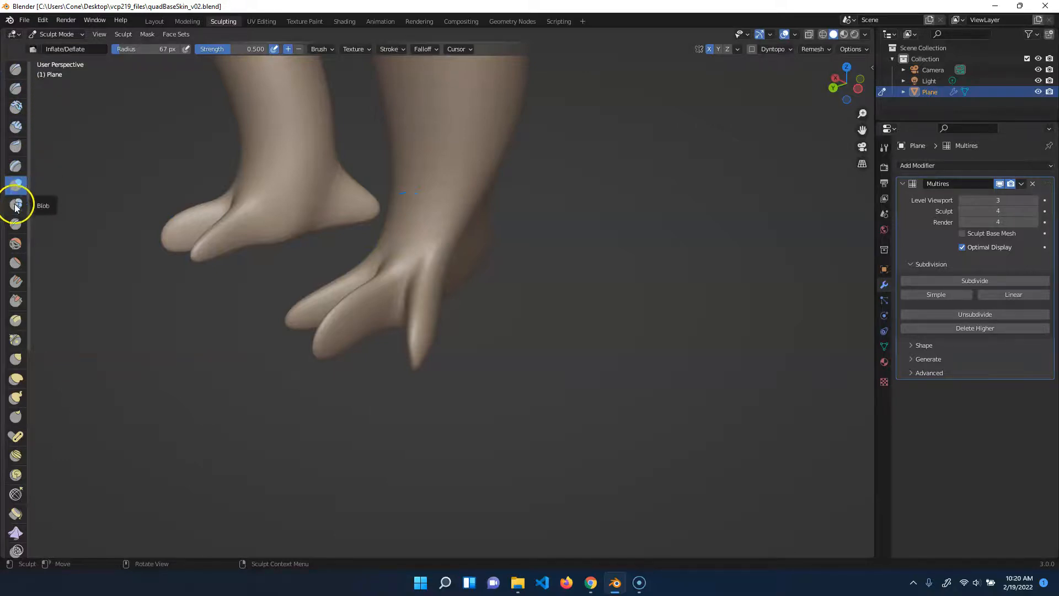
Step: Set the Smooth brush strength to 0.145 and stroke the outer toe's base with the Draw brush active
left_click(17, 245)
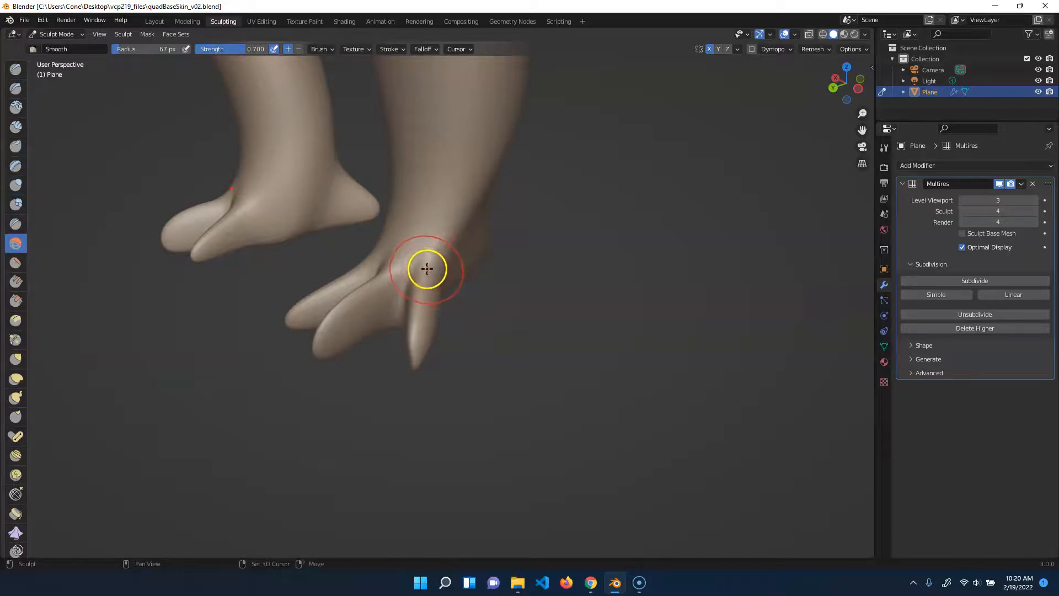
key("shift+f")
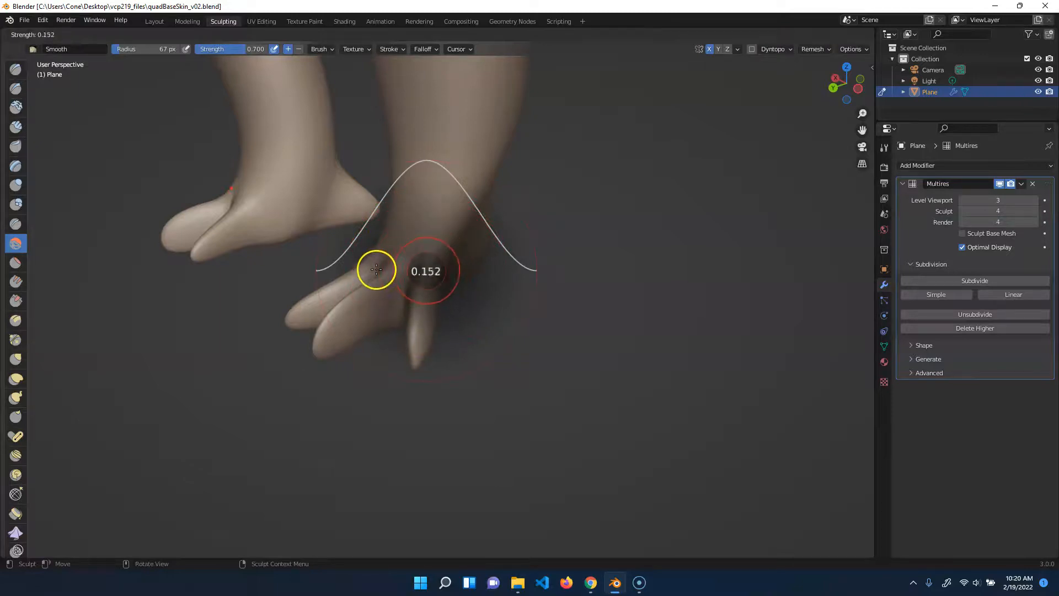
left_click(370, 277)
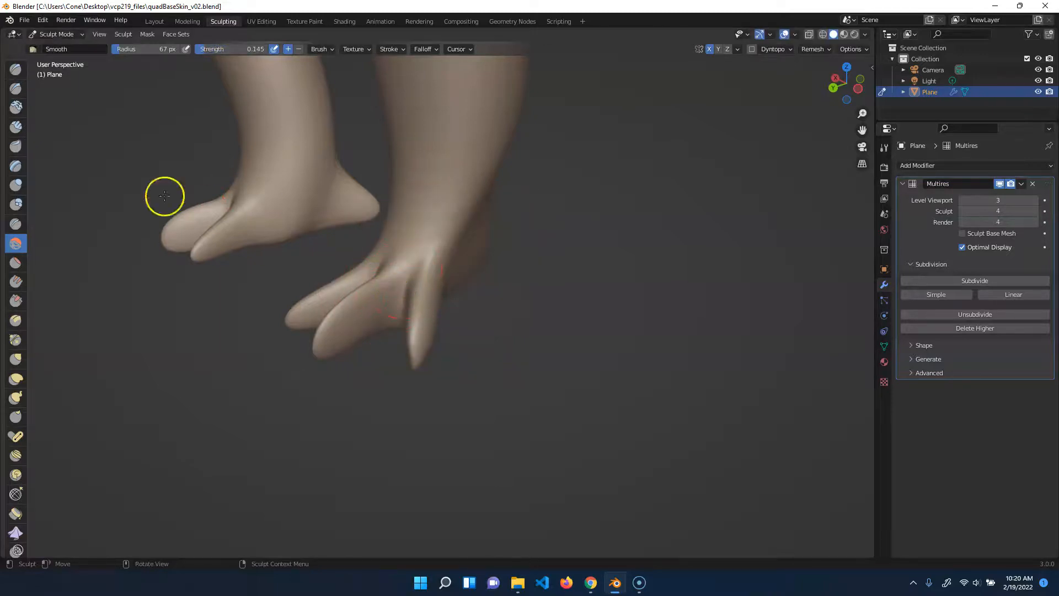
left_click(16, 69)
mouse_move(426, 284)
left_mouse_down()
mouse_move(414, 332)
mouse_move(435, 291)
left_mouse_up()
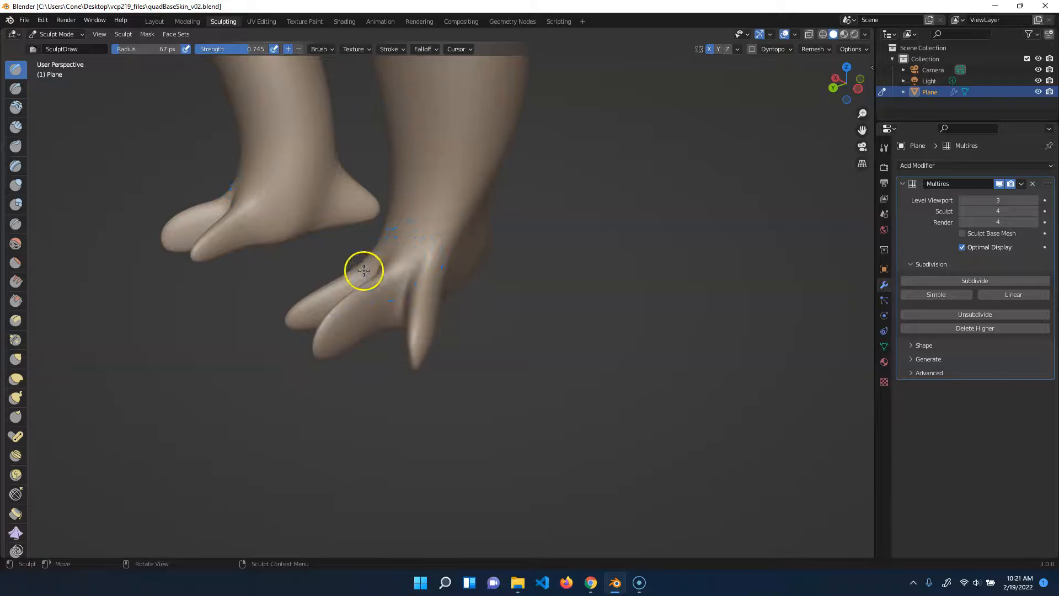
Step: Flatten the top of the hind foot and fill the gap between the middle and outer toes with the Fill brush
left_click(16, 264)
mouse_move(361, 259)
left_mouse_down()
mouse_move(384, 278)
mouse_move(419, 241)
mouse_move(435, 196)
mouse_move(523, 291)
left_mouse_up()
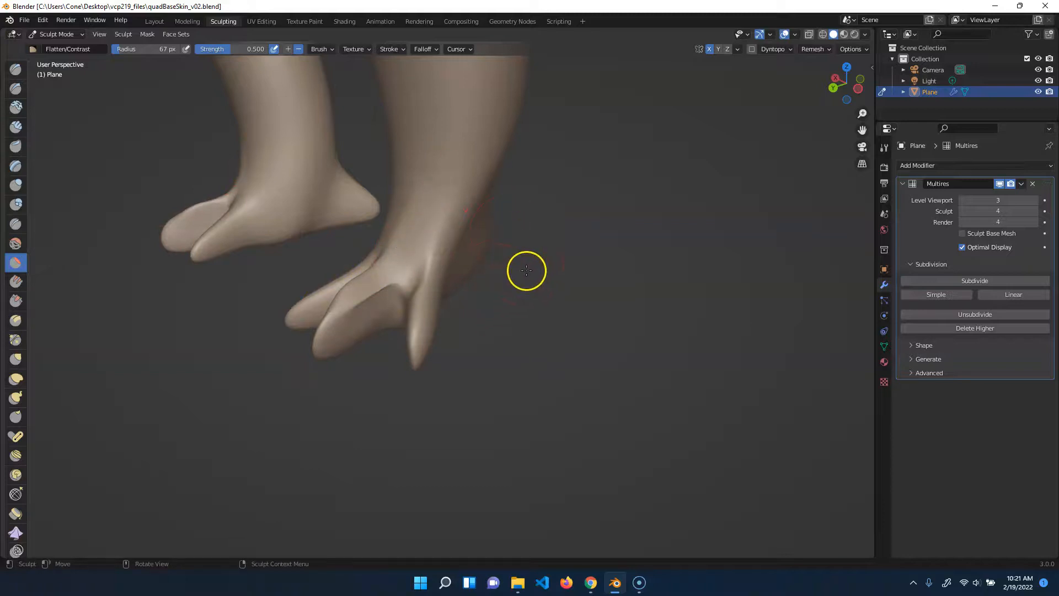
left_click(17, 284)
mouse_move(543, 357)
middle_mouse_down()
mouse_move(508, 366)
mouse_move(551, 365)
middle_mouse_up()
mouse_move(323, 285)
left_mouse_down()
mouse_move(329, 254)
mouse_move(321, 304)
left_mouse_up()
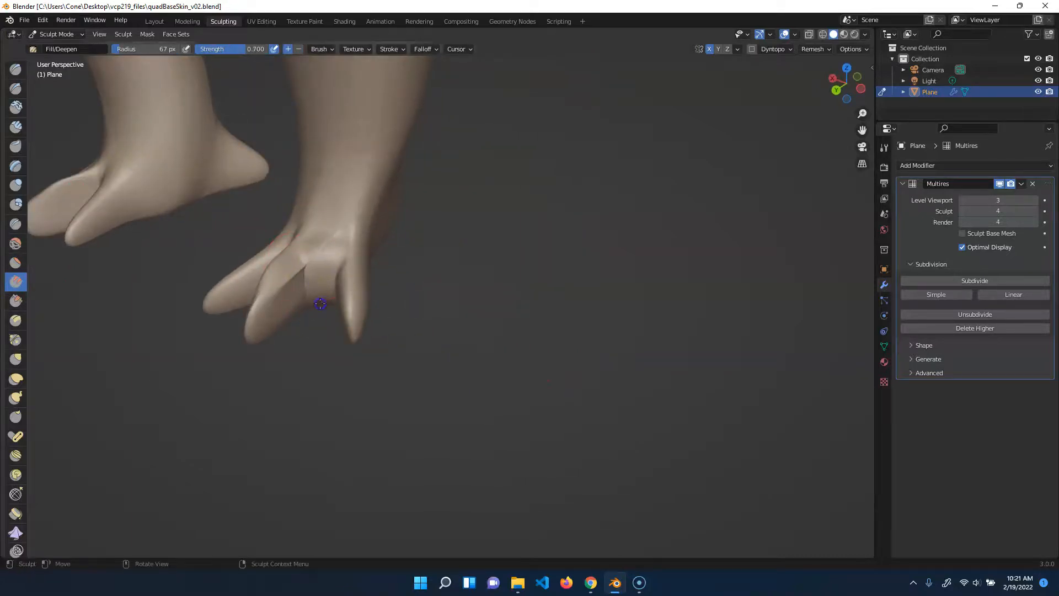
Step: Work over the top of the hind foot with alternating Scrape and Fill brush strokes, ending with the Flatten brush selected
left_click(17, 305)
mouse_move(309, 255)
left_mouse_down()
mouse_move(305, 275)
mouse_move(334, 246)
mouse_move(346, 268)
mouse_move(362, 239)
mouse_move(331, 254)
left_mouse_up()
left_click(16, 284)
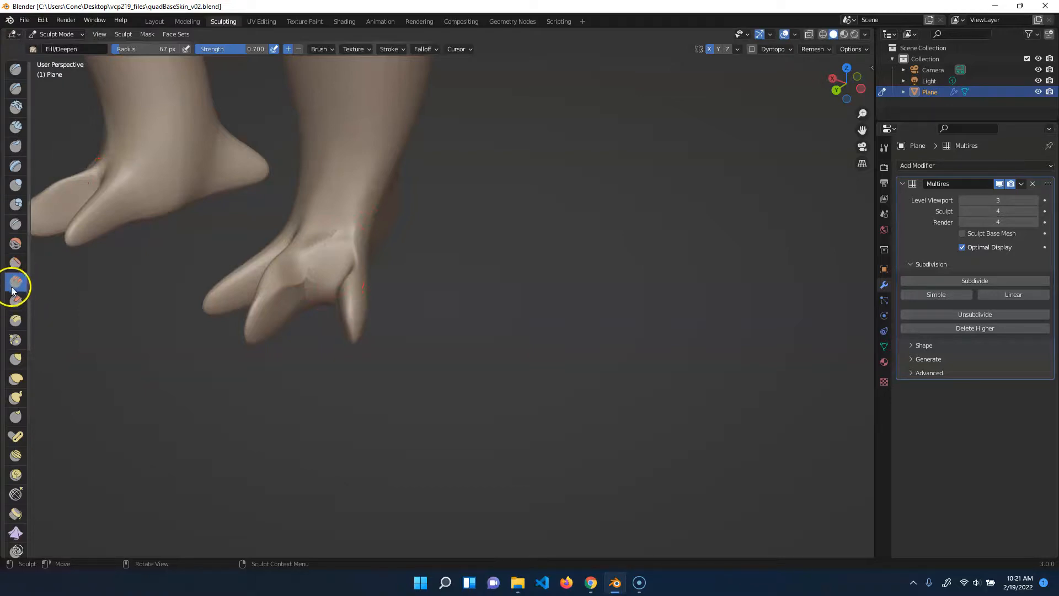
mouse_move(320, 262)
left_mouse_down()
mouse_move(337, 310)
mouse_move(301, 310)
left_mouse_up()
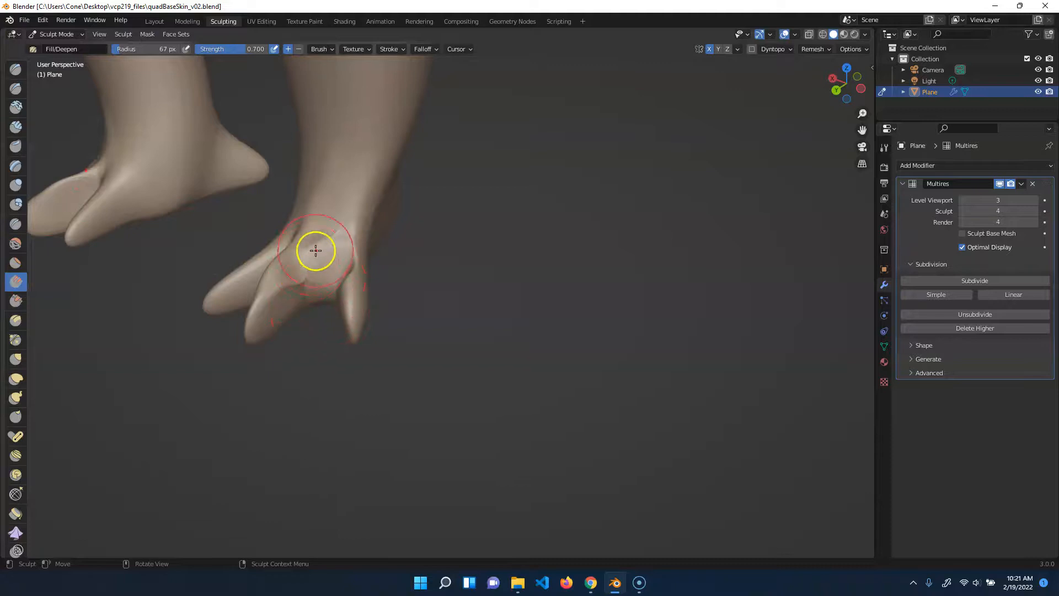
left_click(17, 300)
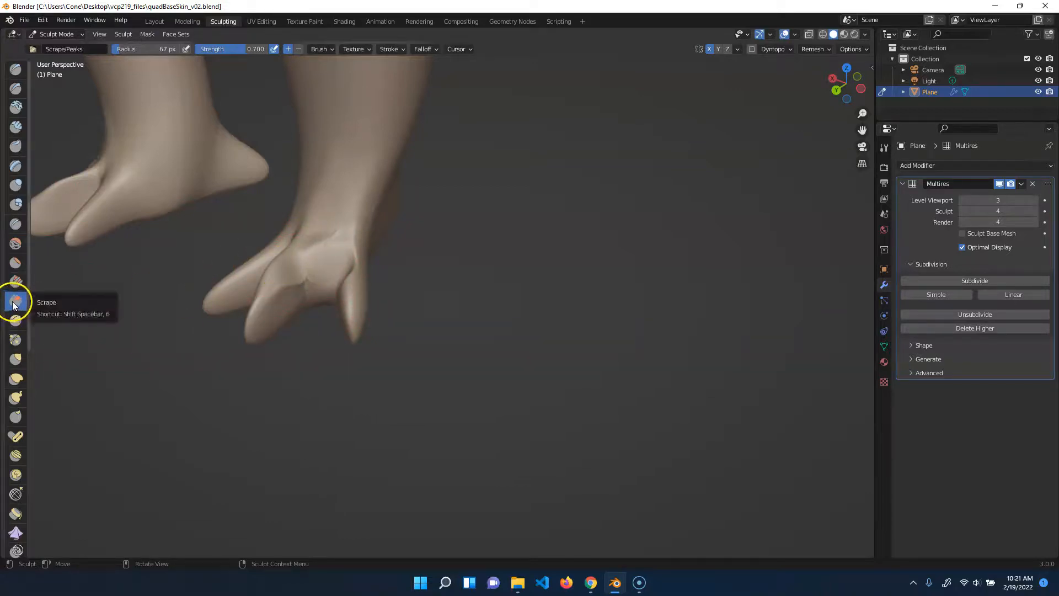
mouse_move(293, 235)
left_mouse_down()
mouse_move(277, 267)
mouse_move(305, 241)
mouse_move(282, 276)
mouse_move(307, 250)
mouse_move(298, 256)
mouse_move(329, 272)
mouse_move(277, 254)
mouse_move(286, 243)
mouse_move(298, 253)
left_mouse_up()
left_click(15, 263)
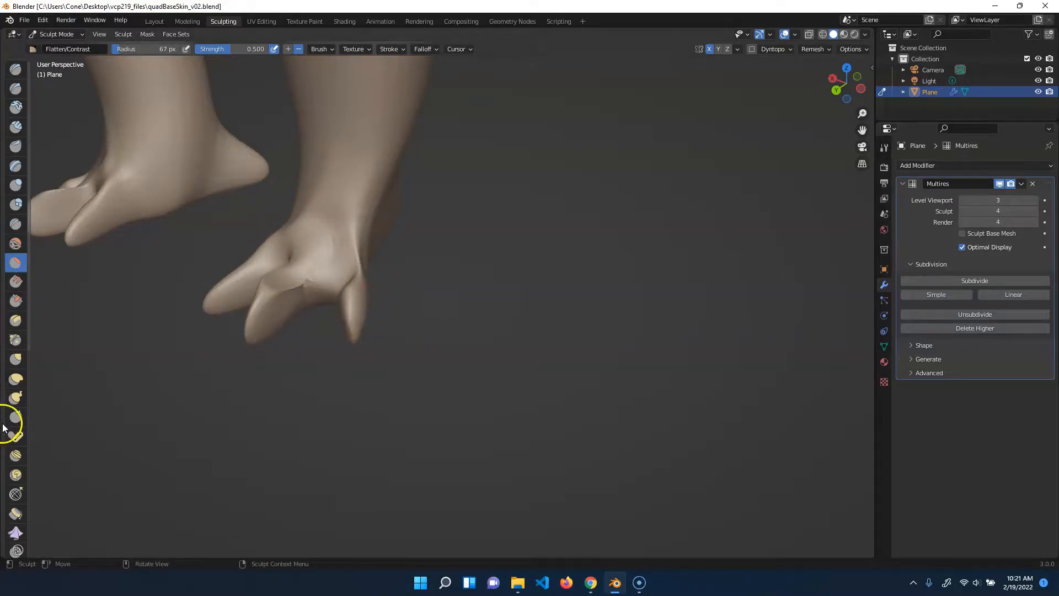
Step: Try pulling the side of the lower hind leg outward with the Grab brush and undo the pull
left_click(17, 397)
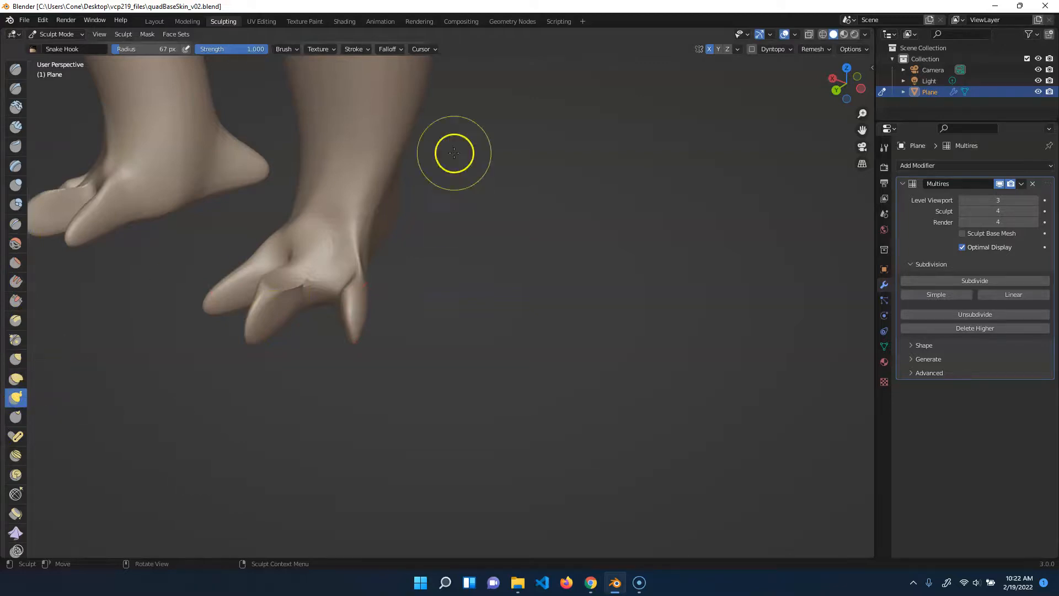
left_click(22, 365)
left_click_drag(400, 118, 795, 278)
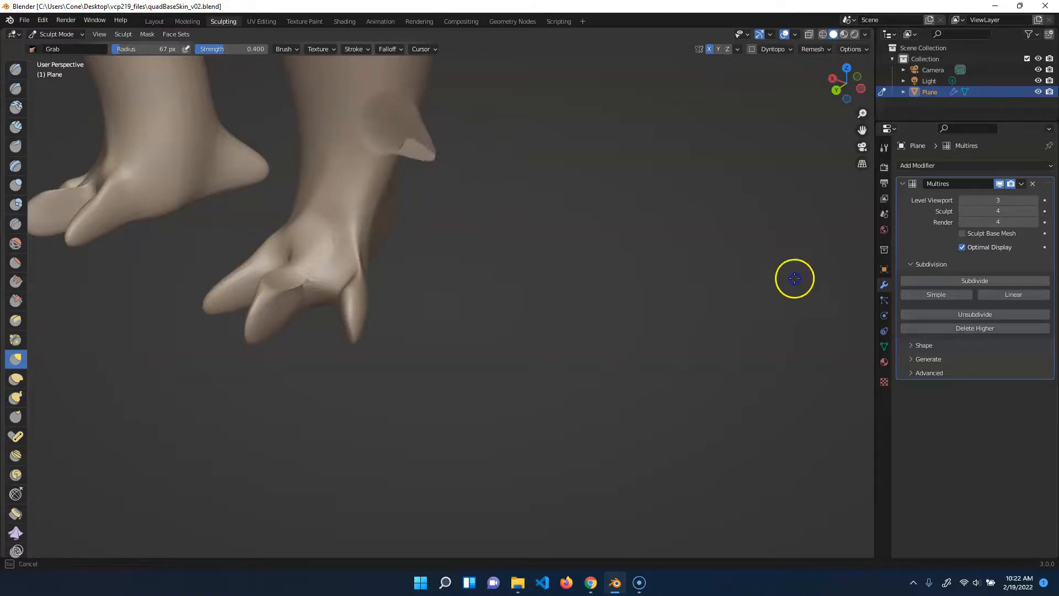
key("ctrl+z")
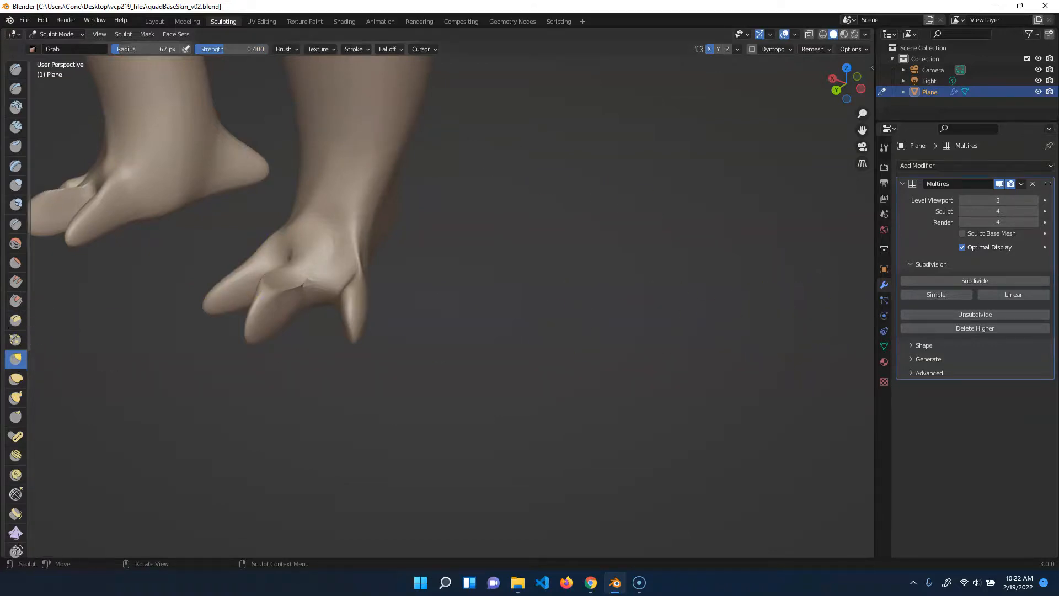
Step: Try dragging the lower hind leg's surface across with the Snake Hook brush and undo the stroke
left_click(14, 397)
left_click_drag(414, 113, 267, 152)
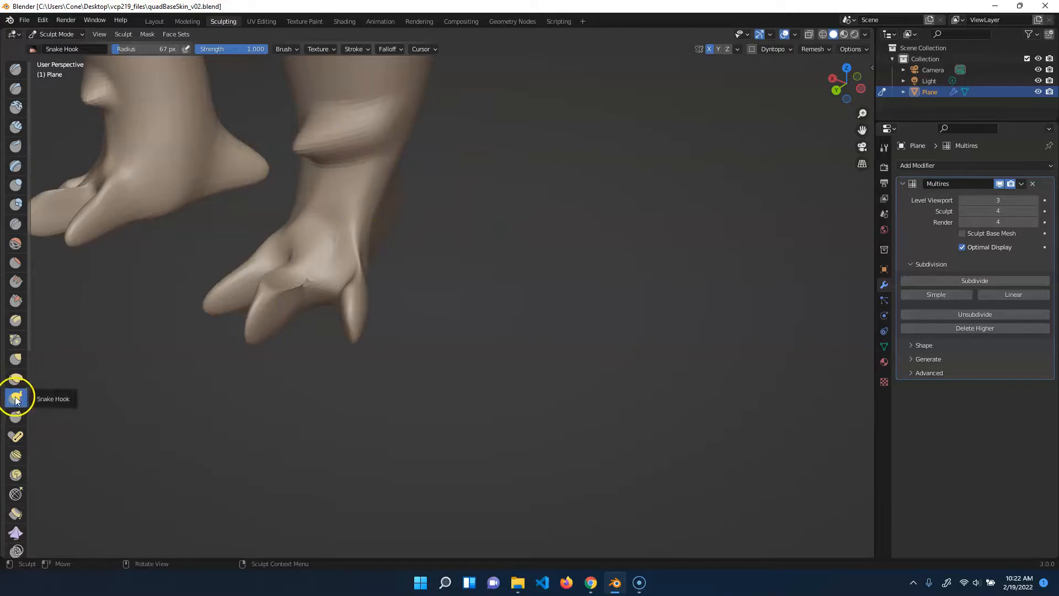
key("ctrl+z")
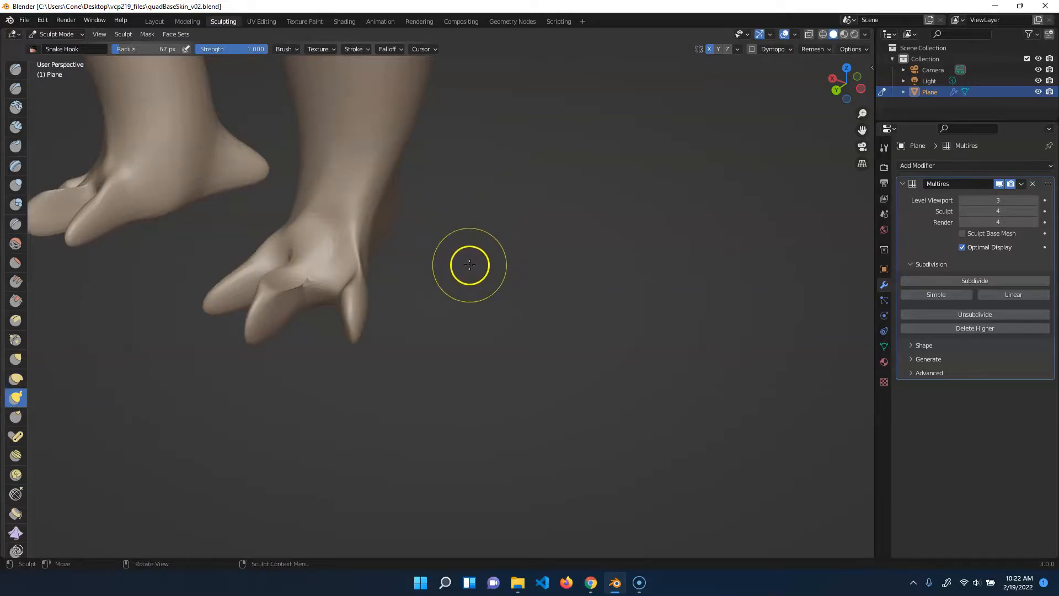
Step: Pull a mirrored pair of long spikes upward from the tops of the shoulders with the Snake Hook brush
mouse_move(501, 204)
middle_mouse_down("shift")
mouse_move(491, 210)
mouse_move(539, 335)
mouse_move(496, 272)
mouse_move(499, 251)
mouse_move(348, 163)
mouse_move(575, 251)
mouse_move(442, 204)
mouse_move(731, 477)
mouse_move(869, 573)
mouse_move(878, 566)
middle_mouse_up("shift")
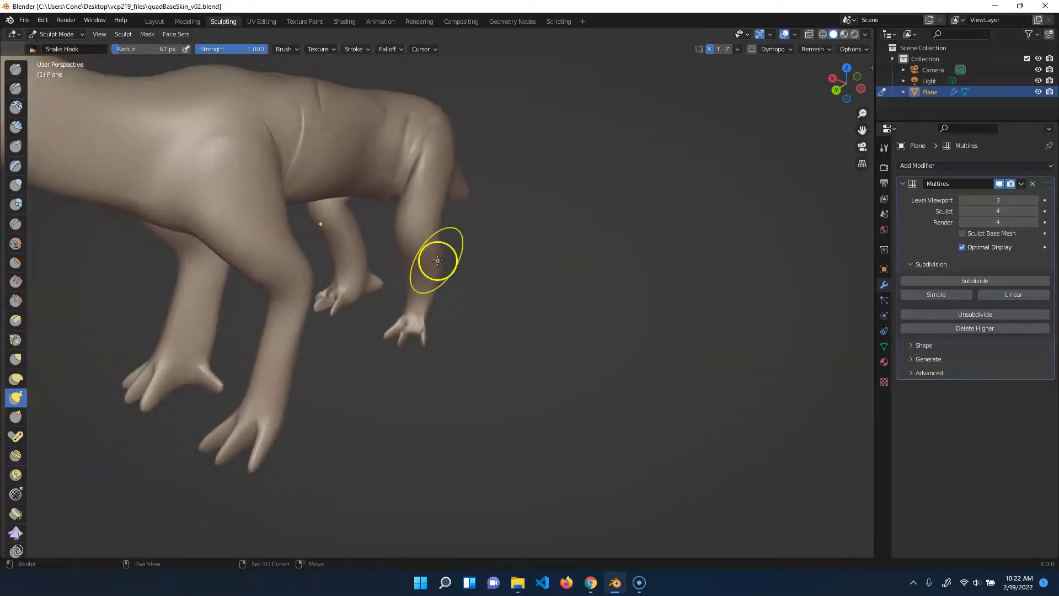
middle_click_drag(438, 260, 598, 390, "shift")
middle_click_drag(549, 215, 1056, 564, "shift")
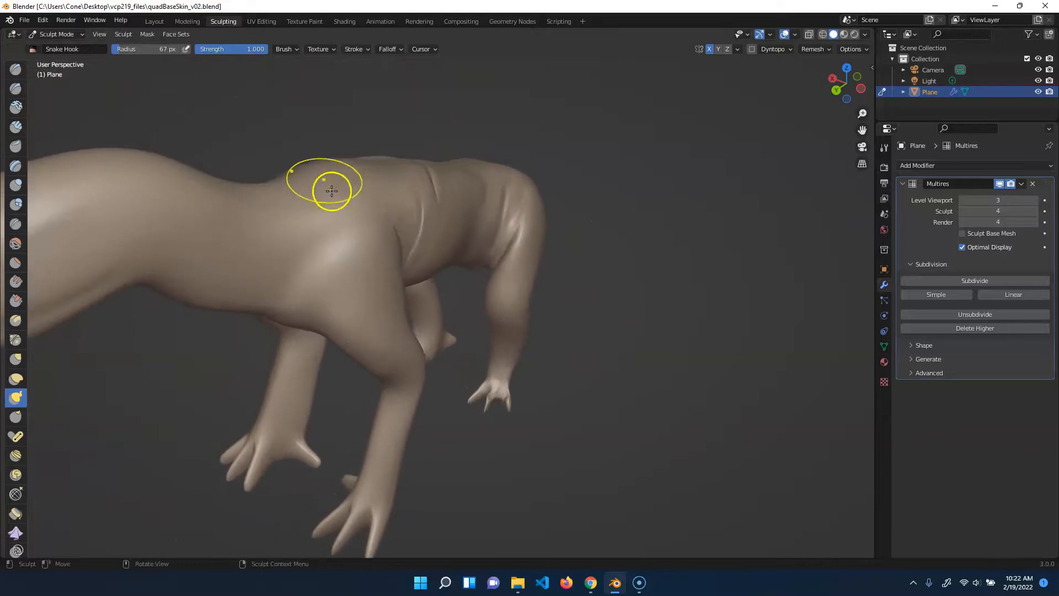
mouse_move(342, 190)
left_mouse_down()
mouse_move(350, 164)
mouse_move(398, 119)
mouse_move(378, 122)
mouse_move(370, 92)
mouse_move(405, 40)
left_mouse_up()
mouse_move(386, 99)
left_mouse_down()
mouse_move(398, 72)
mouse_move(348, 96)
left_mouse_up()
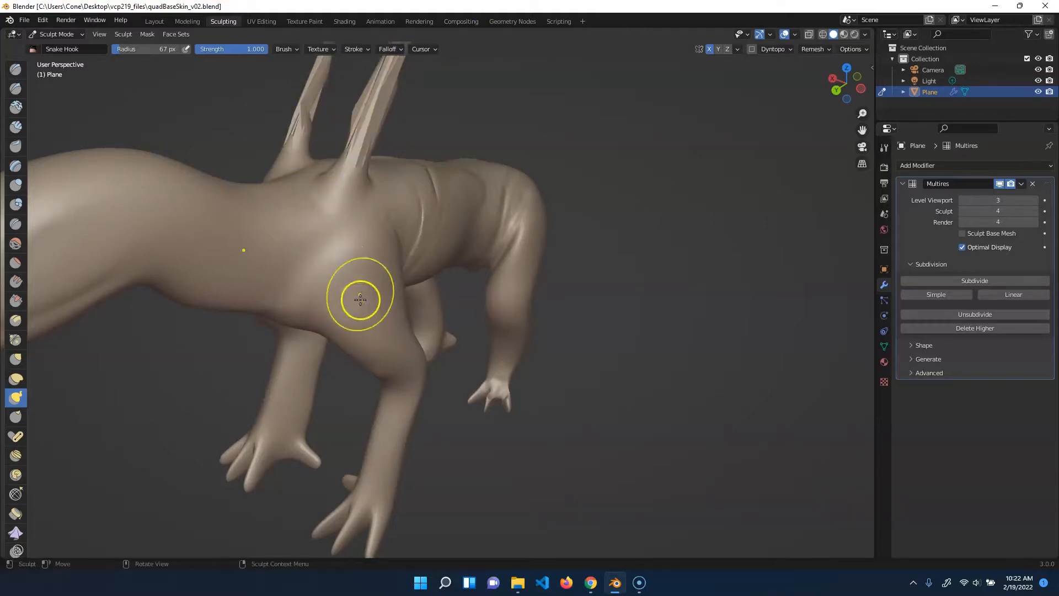
mouse_move(565, 219)
middle_mouse_down()
mouse_move(540, 212)
mouse_move(558, 218)
middle_mouse_up()
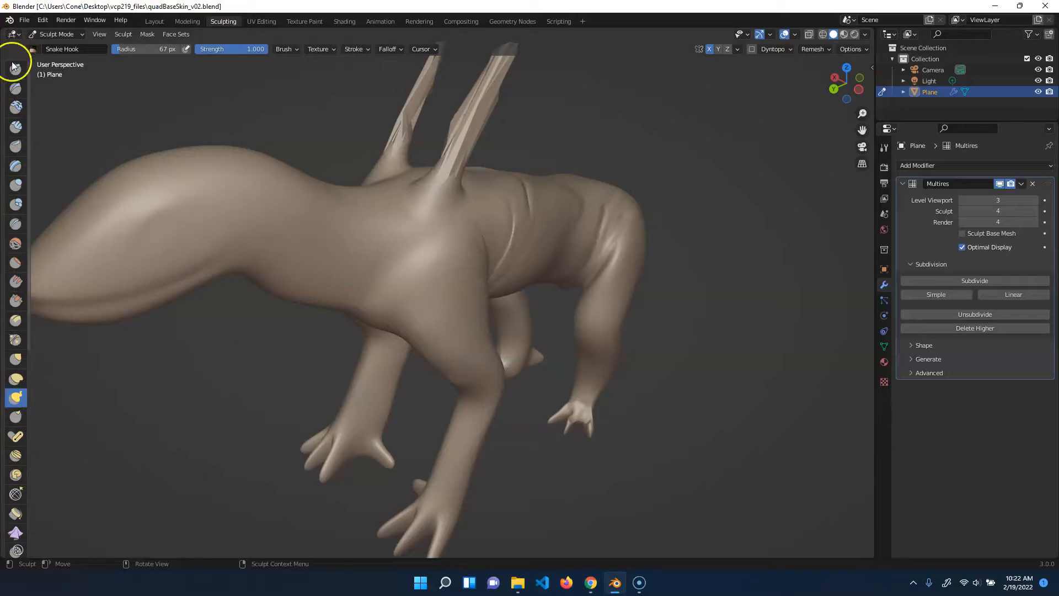
Step: Switch to the Grab brush
left_click(17, 361)
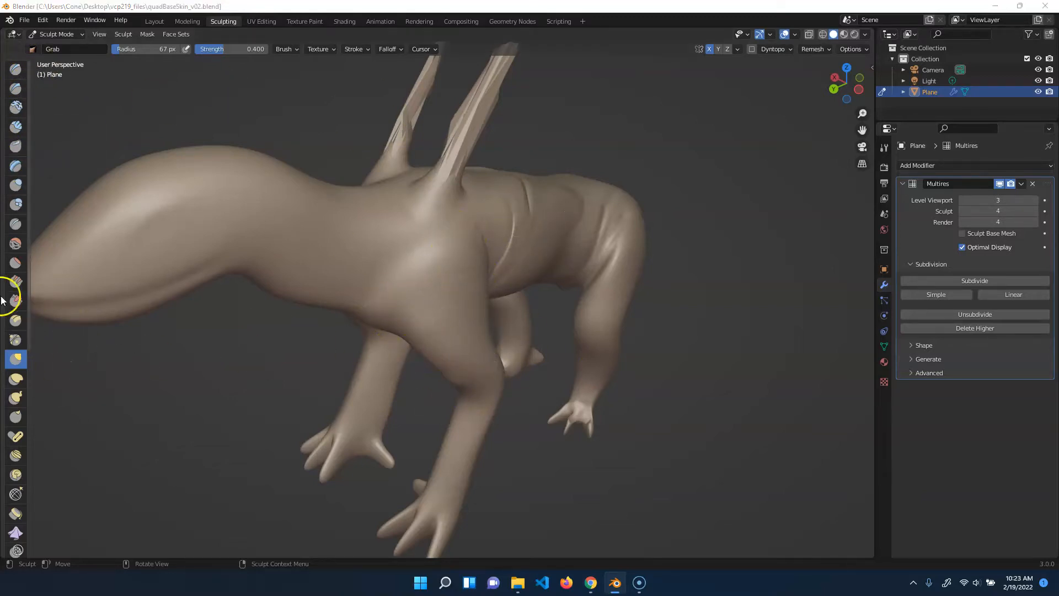
key("super+z")
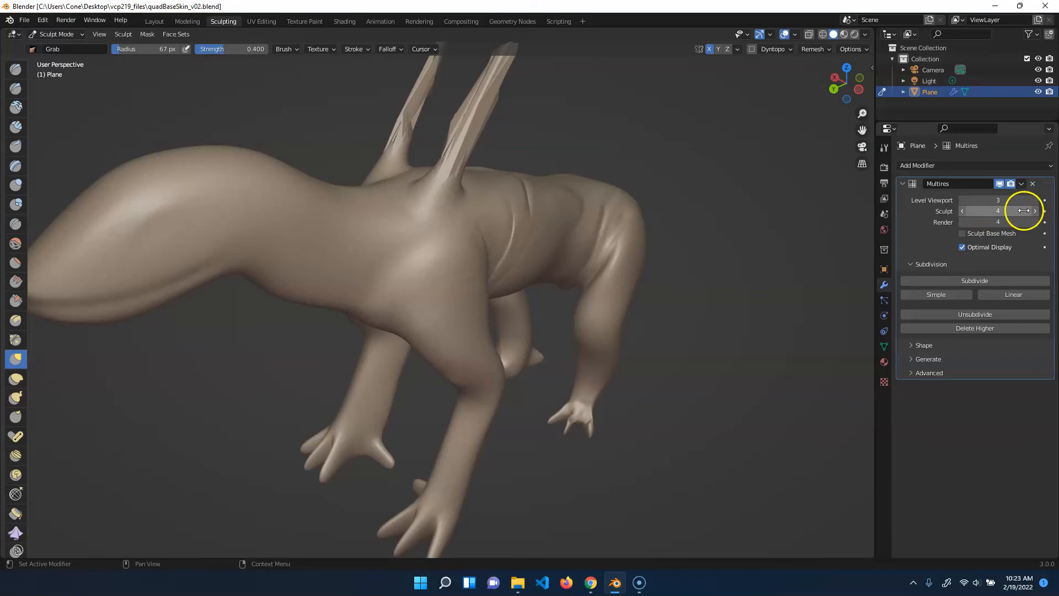
left_click_drag(1003, 213, 967, 215)
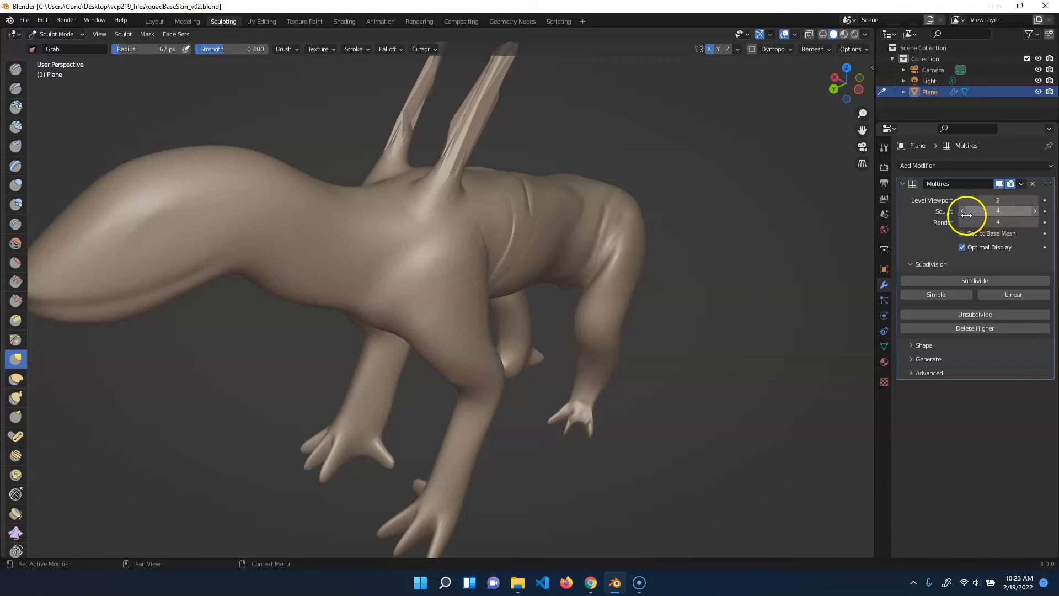